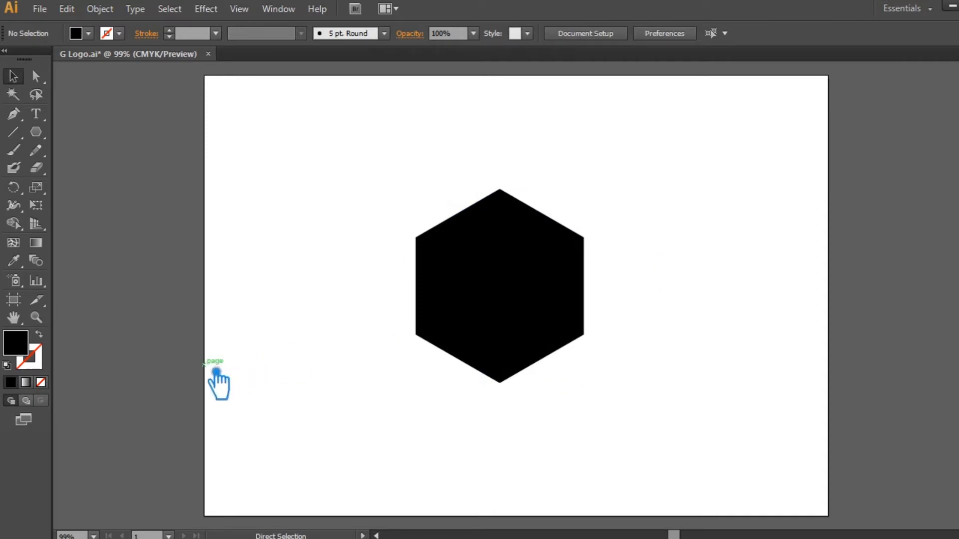
Step: Show the rulers and place guides along the hexagon's left and right sides and at its top and bottom vertices
{"action": "key", "text": "ctrl+r"}
{"action": "left_click_drag", "start_coordinate": [71, 269], "coordinate": [437, 312]}
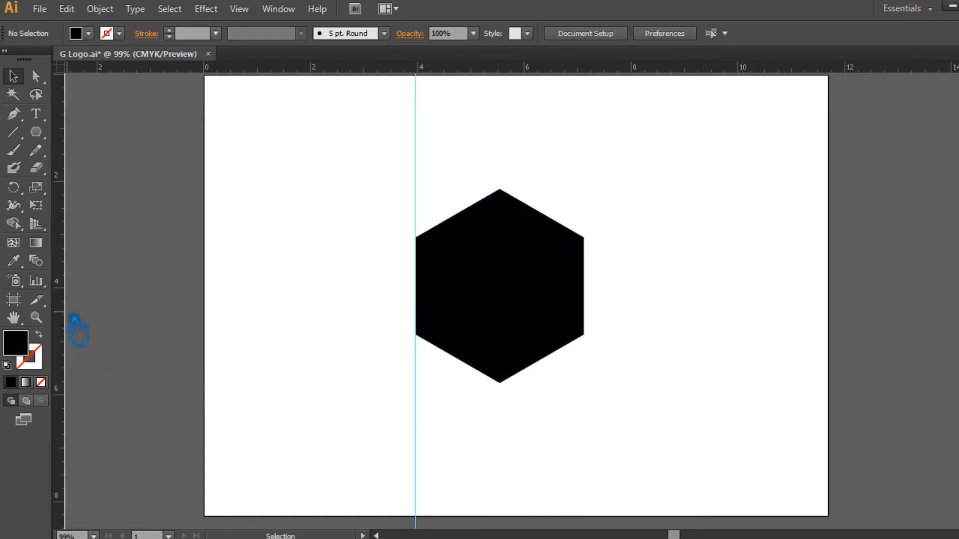
{"action": "left_click_drag", "start_coordinate": [410, 300], "coordinate": [599, 295]}
{"action": "left_click_drag", "start_coordinate": [510, 72], "coordinate": [515, 192]}
{"action": "left_click_drag", "start_coordinate": [499, 70], "coordinate": [513, 392]}
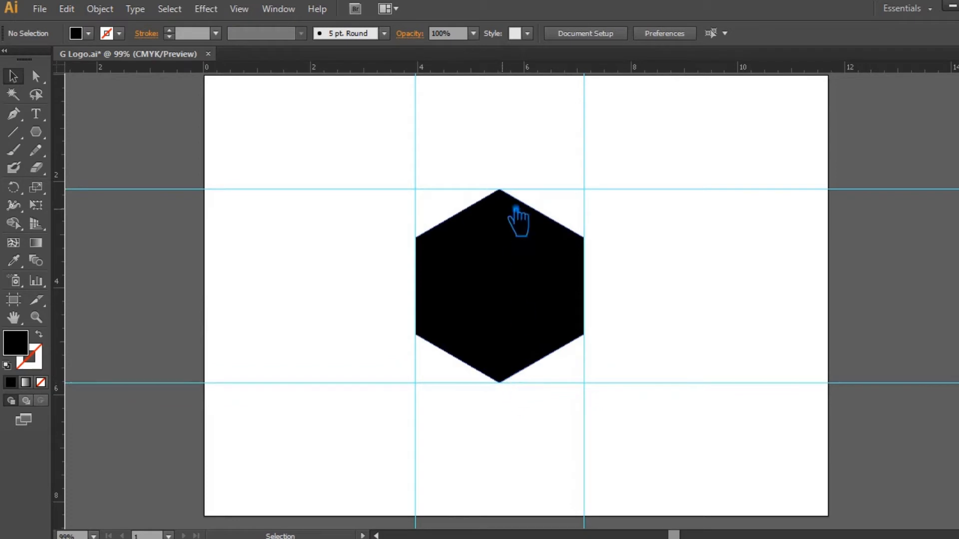
Step: Place horizontal guides through the hexagon's upper and lower side corners and a vertical guide through its centre, and save the document
{"action": "left_click_drag", "start_coordinate": [500, 77], "coordinate": [425, 243]}
{"action": "left_click_drag", "start_coordinate": [396, 70], "coordinate": [429, 341]}
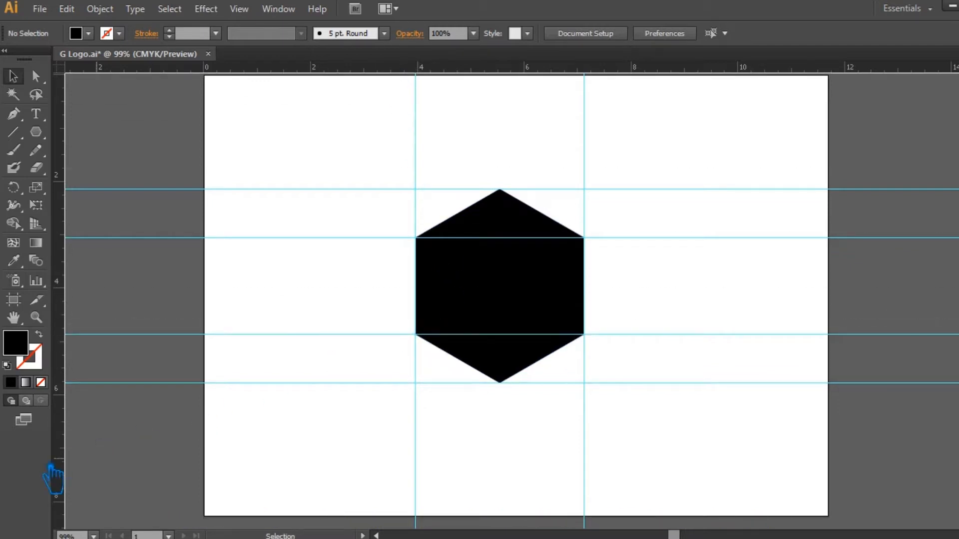
{"action": "left_click_drag", "start_coordinate": [307, 345], "coordinate": [500, 192]}
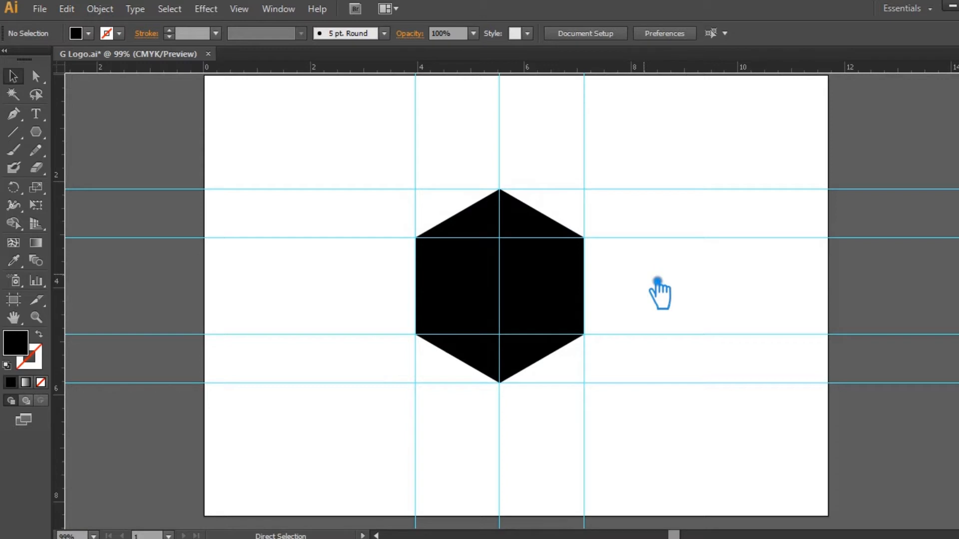
{"action": "key", "text": "ctrl+s"}
Step: Draw a vertical line with no fill along the centre guide, extending past the hexagon's top and bottom vertices
{"action": "left_click", "coordinate": [15, 134]}
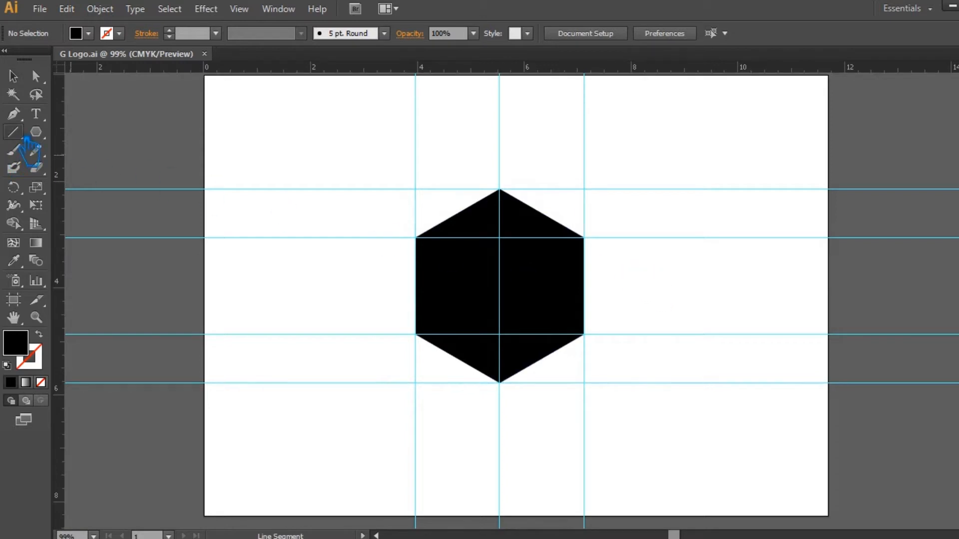
{"action": "left_click", "coordinate": [41, 383]}
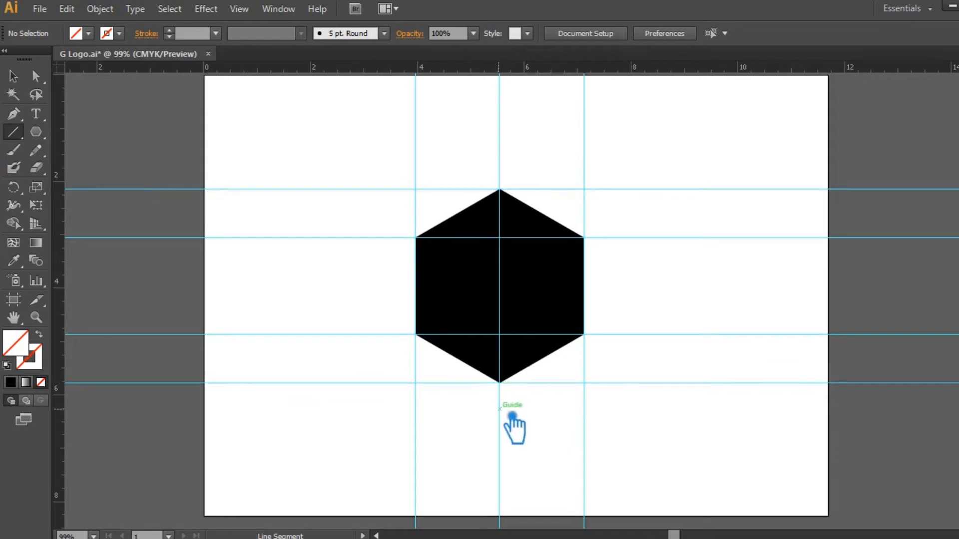
{"action": "left_click_drag", "start_coordinate": [512, 417], "coordinate": [514, 151]}
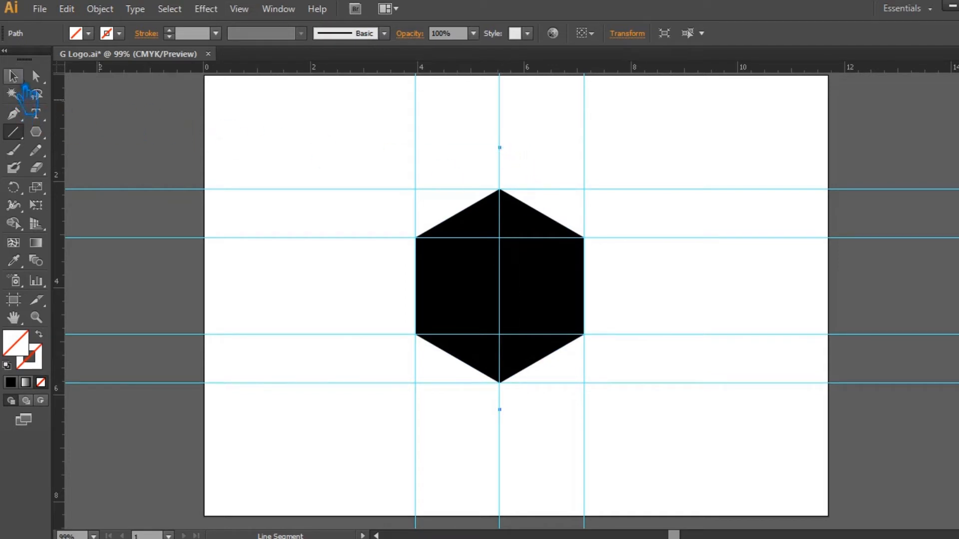
{"action": "left_click", "coordinate": [13, 76]}
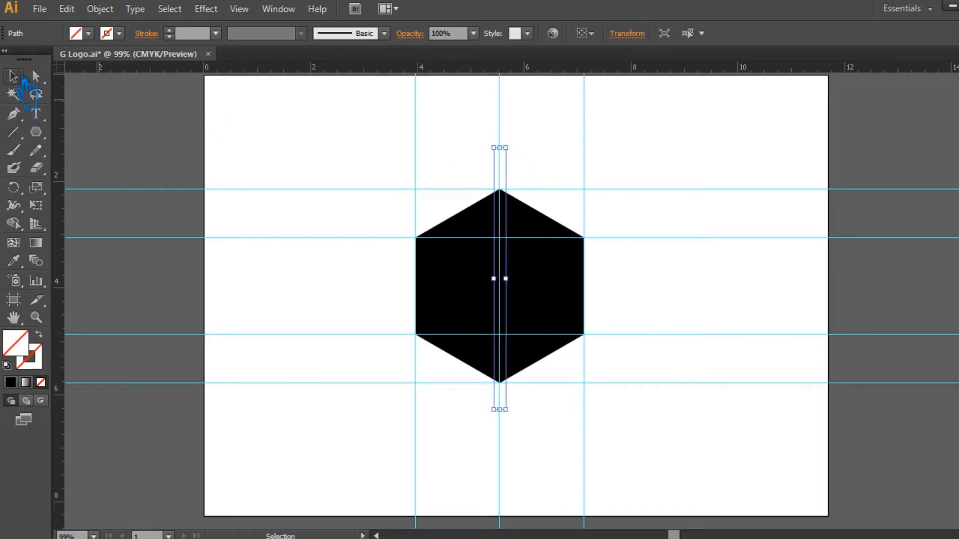
{"action": "left_click", "coordinate": [141, 138]}
Step: Draw two horizontal lines along the guides through the upper and lower side corners, extending past both sides of the hexagon
{"action": "left_click", "coordinate": [13, 132]}
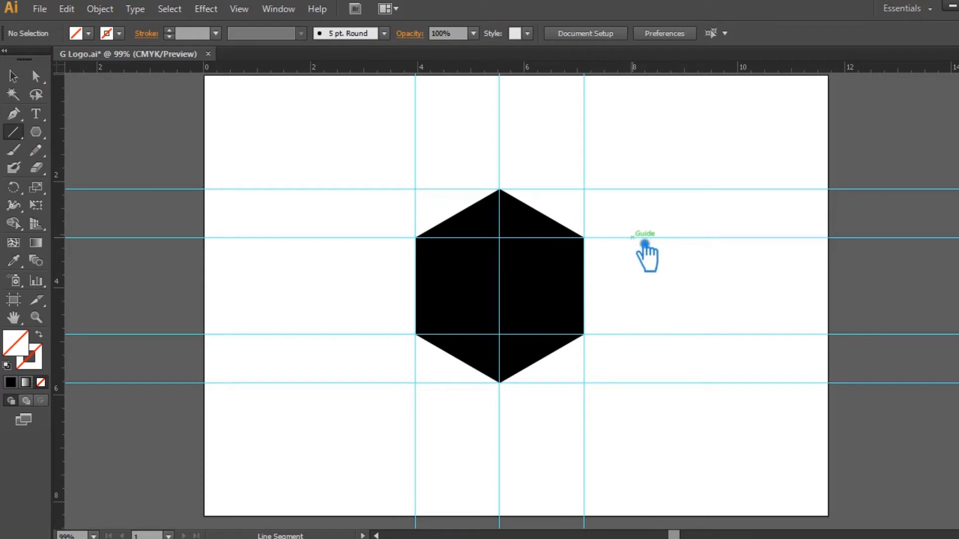
{"action": "left_click_drag", "start_coordinate": [644, 243], "coordinate": [388, 250]}
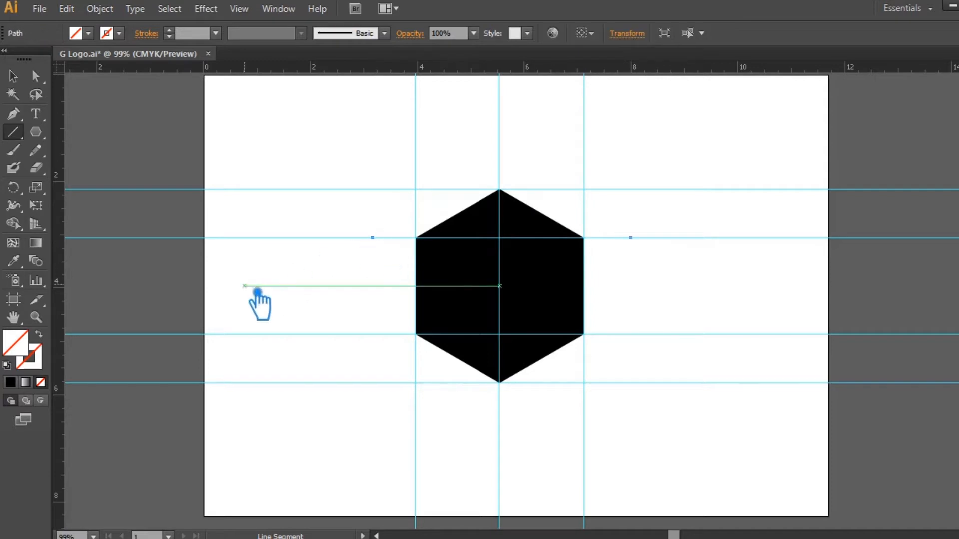
{"action": "left_click_drag", "start_coordinate": [647, 334], "coordinate": [381, 341]}
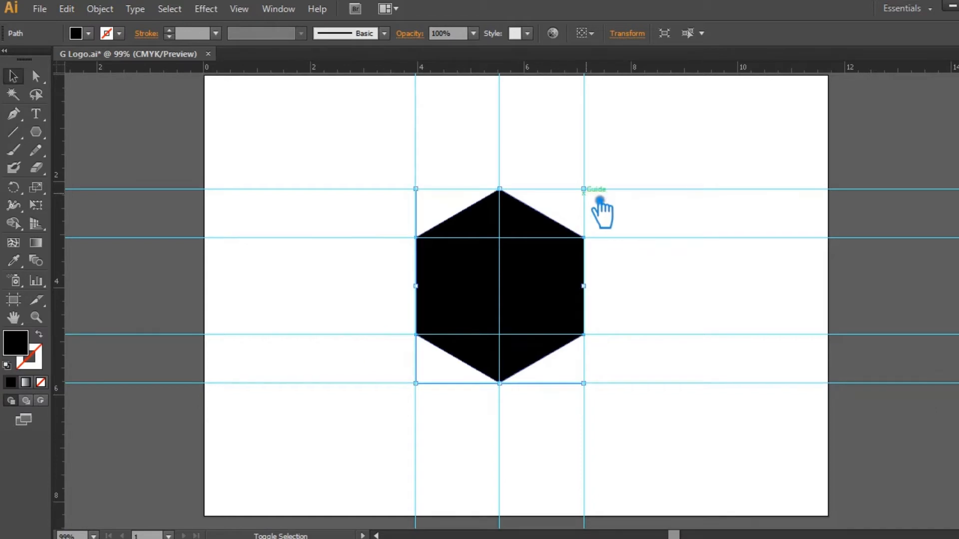
Step: Make a smaller concentric copy of the black hexagon and fill it with a sampled dark grey
{"action": "left_click_drag", "start_coordinate": [598, 203], "coordinate": [572, 219]}
{"action": "left_click", "coordinate": [13, 260]}
{"action": "left_click", "coordinate": [119, 264]}
{"action": "key", "text": "v"}
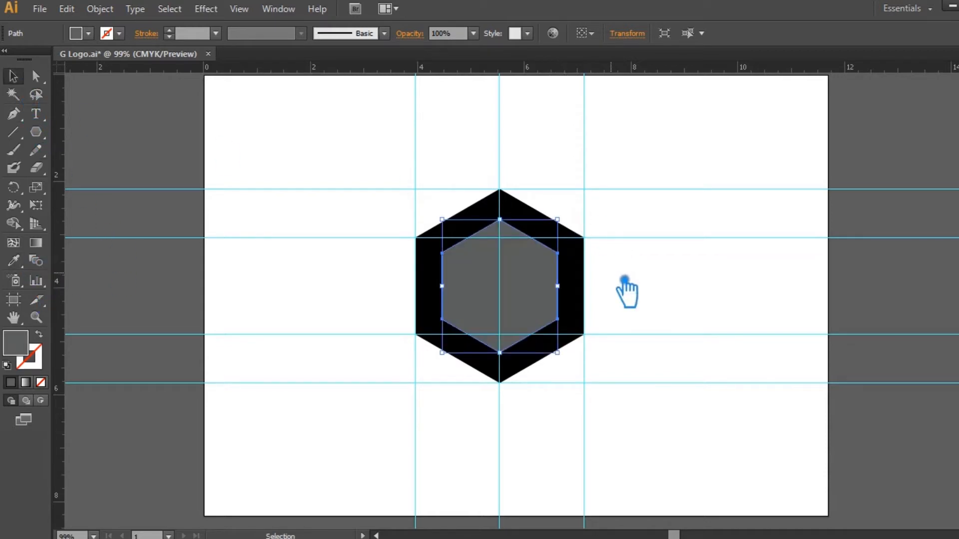
Step: Make a smaller concentric copy of the grey hexagon and fill it with black sampled from the outer hexagon
{"action": "key", "text": "c"}
{"action": "key", "text": "ctrl"}
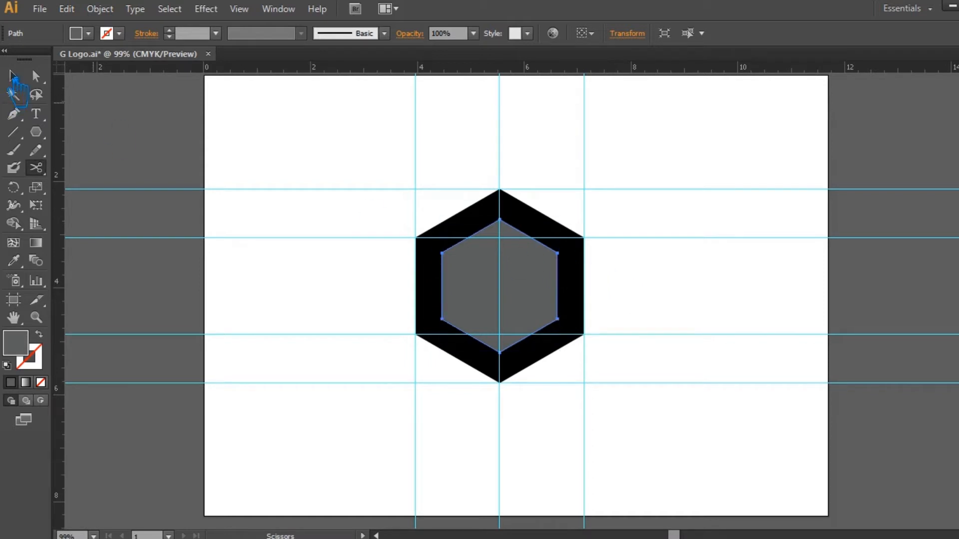
{"action": "left_click", "coordinate": [12, 77]}
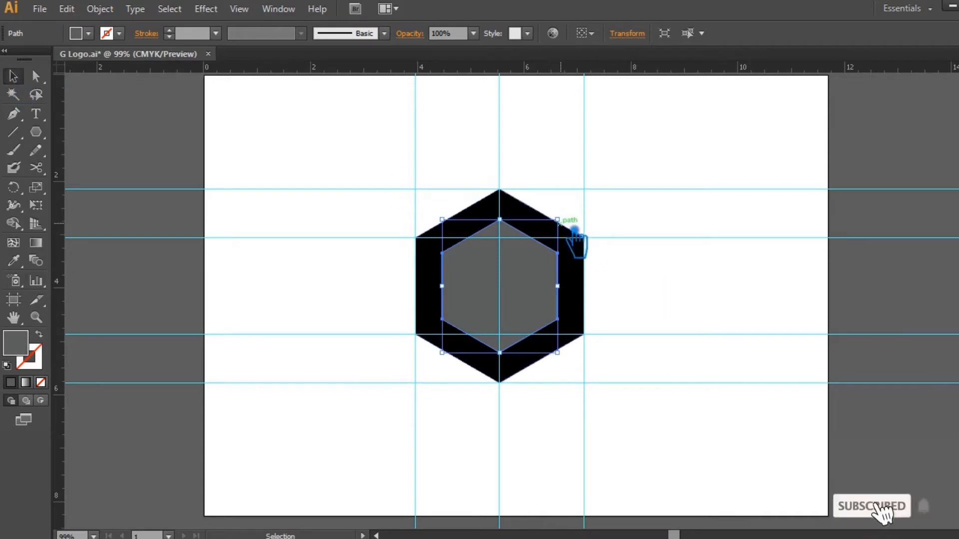
{"action": "key", "text": "shift"}
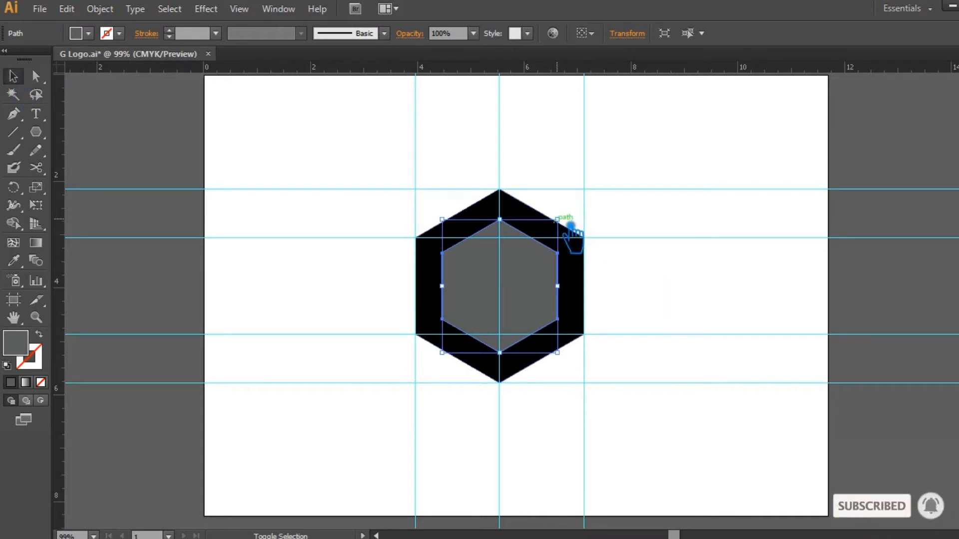
{"action": "left_click_drag", "start_coordinate": [568, 230], "coordinate": [560, 246]}
{"action": "left_click", "coordinate": [13, 260]}
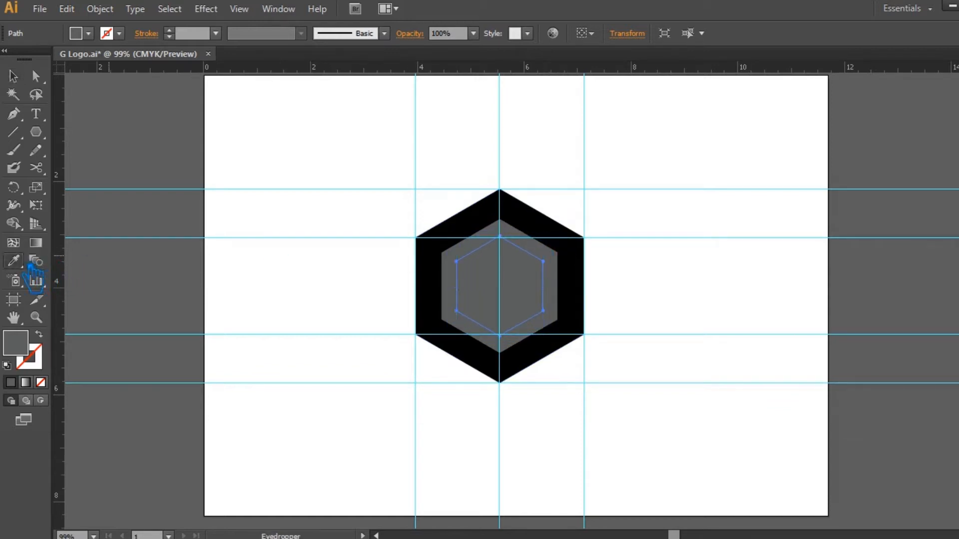
{"action": "left_click", "coordinate": [482, 224]}
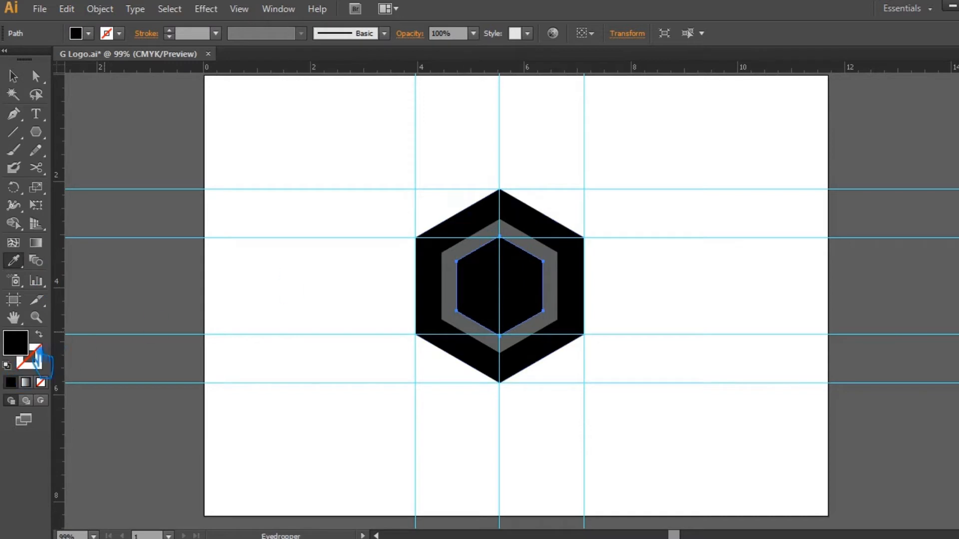
Step: Swap the innermost hexagon's fill and stroke, and set its black stroke weight to 20 pt
{"action": "left_click", "coordinate": [39, 334]}
{"action": "left_click", "coordinate": [186, 33]}
{"action": "key", "text": "Up"}
{"action": "key", "text": "Up"}
{"action": "key", "text": "Up"}
{"action": "key", "text": "Up"}
{"action": "key", "text": "Up"}
{"action": "key", "text": "Up"}
{"action": "key", "text": "Up"}
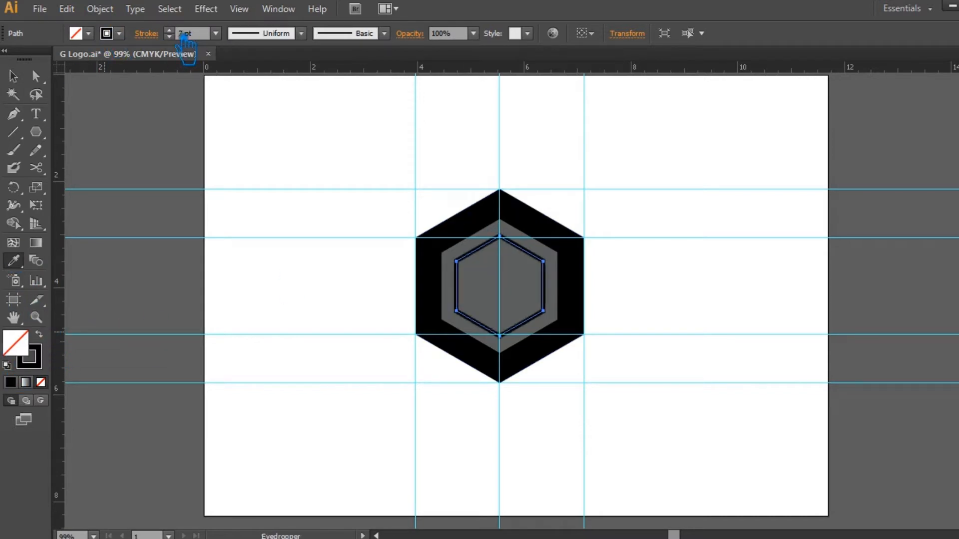
{"action": "key", "text": "Up"}
{"action": "key", "text": "Up"}
{"action": "key", "text": "Up"}
{"action": "key", "text": "Up"}
{"action": "key", "text": "Up"}
{"action": "key", "text": "Up"}
{"action": "key", "text": "Up"}
{"action": "key", "text": "Up"}
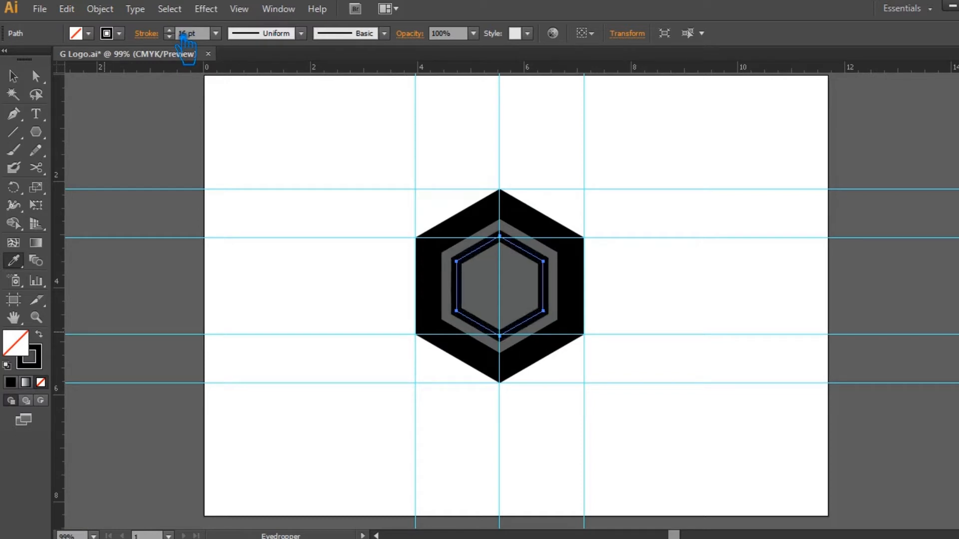
{"action": "key", "text": "Up"}
{"action": "key", "text": "Up"}
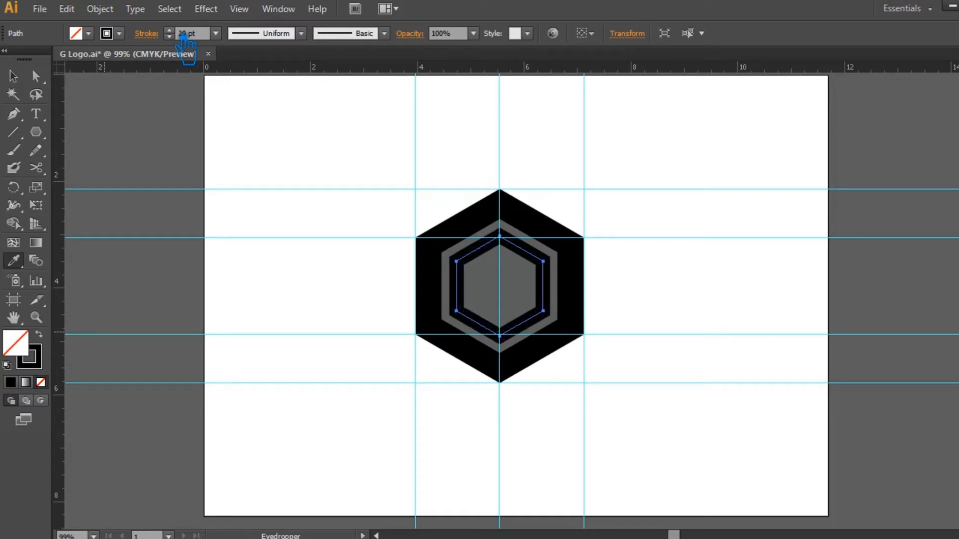
Step: Enlarge the grey hexagon proportionally about its centre to narrow the black outer band, and deselect it
{"action": "left_click", "coordinate": [13, 76]}
{"action": "left_click", "coordinate": [555, 273]}
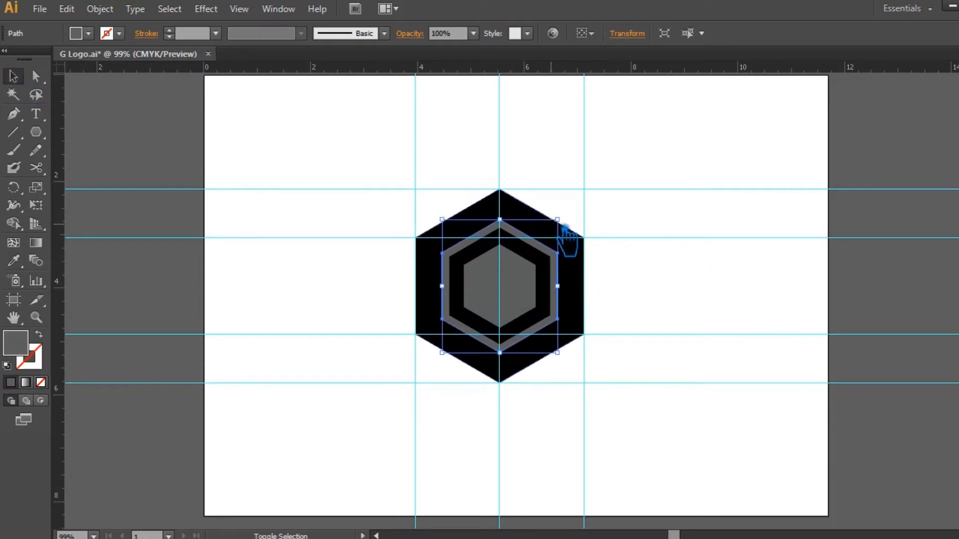
{"action": "left_click_drag", "start_coordinate": [569, 225], "coordinate": [579, 217]}
{"action": "left_click", "coordinate": [661, 291]}
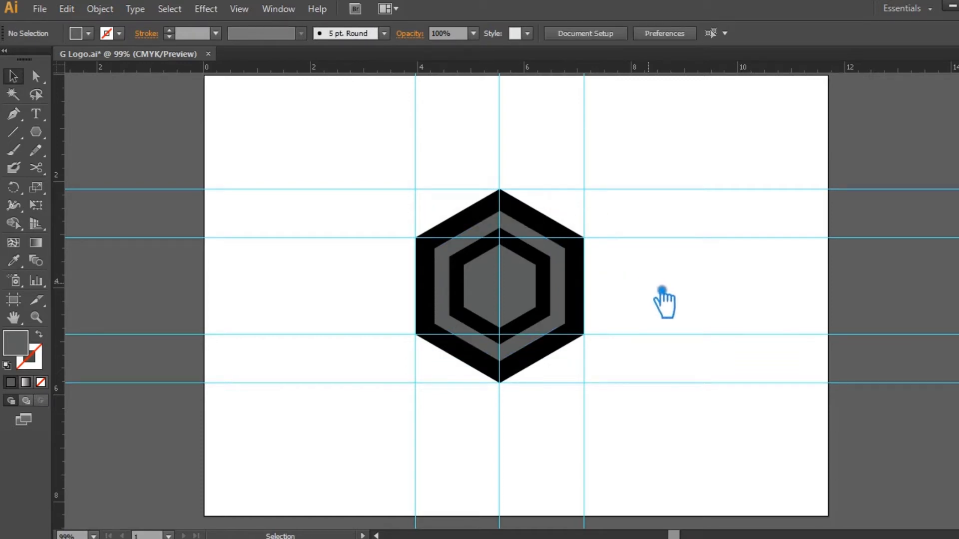
Step: Expand the 20 pt stroke of the inner black hexagon into a filled shape
{"action": "left_click_drag", "start_coordinate": [483, 70], "coordinate": [485, 278]}
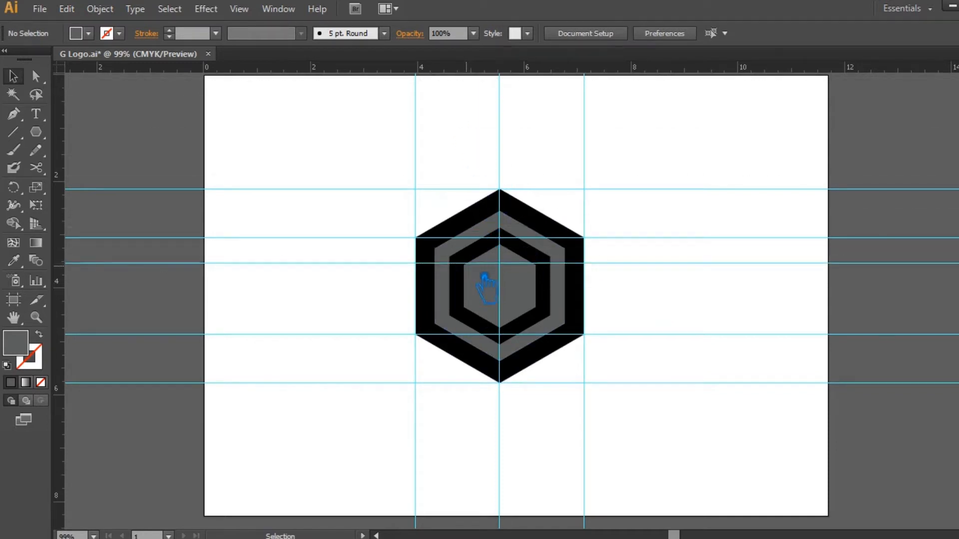
{"action": "left_click", "coordinate": [556, 279]}
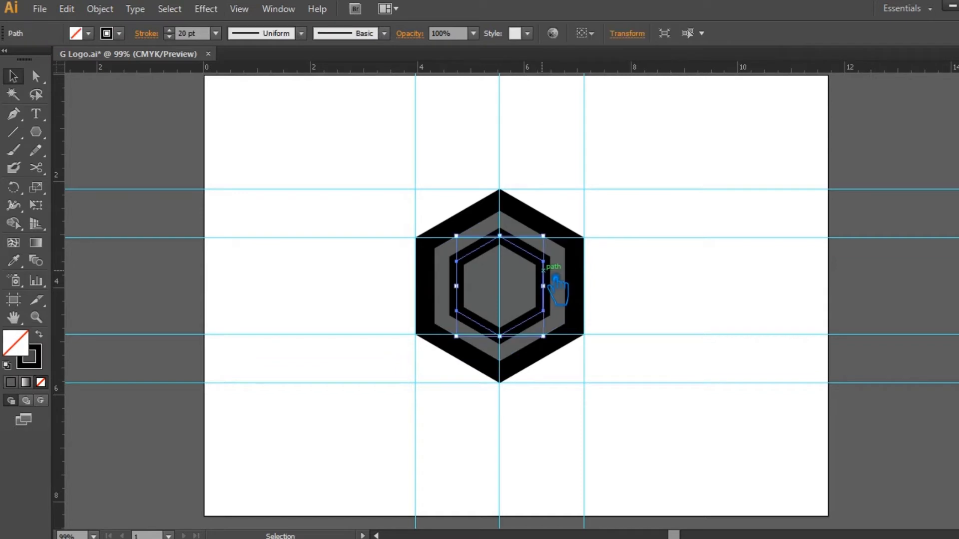
{"action": "left_click", "coordinate": [112, 14]}
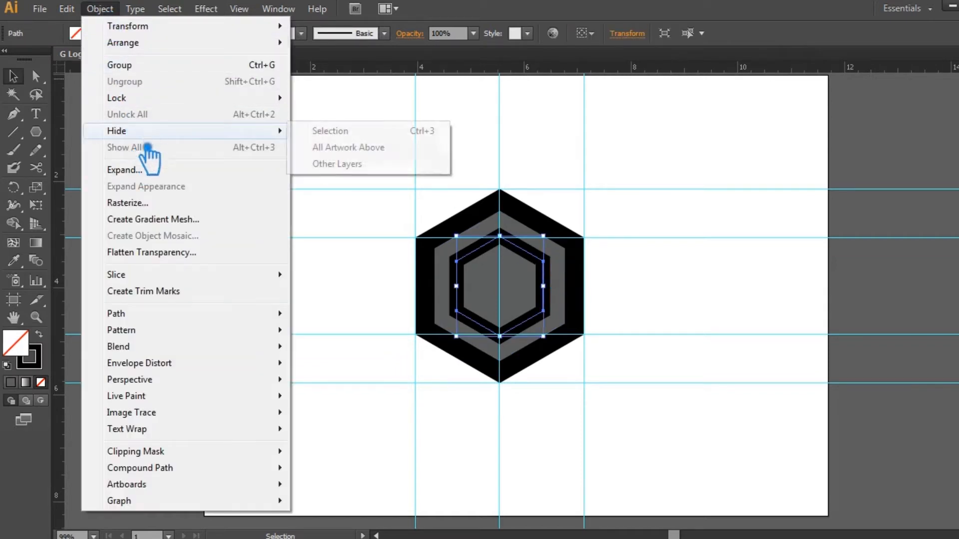
{"action": "left_click", "coordinate": [189, 170]}
{"action": "left_click", "coordinate": [495, 365]}
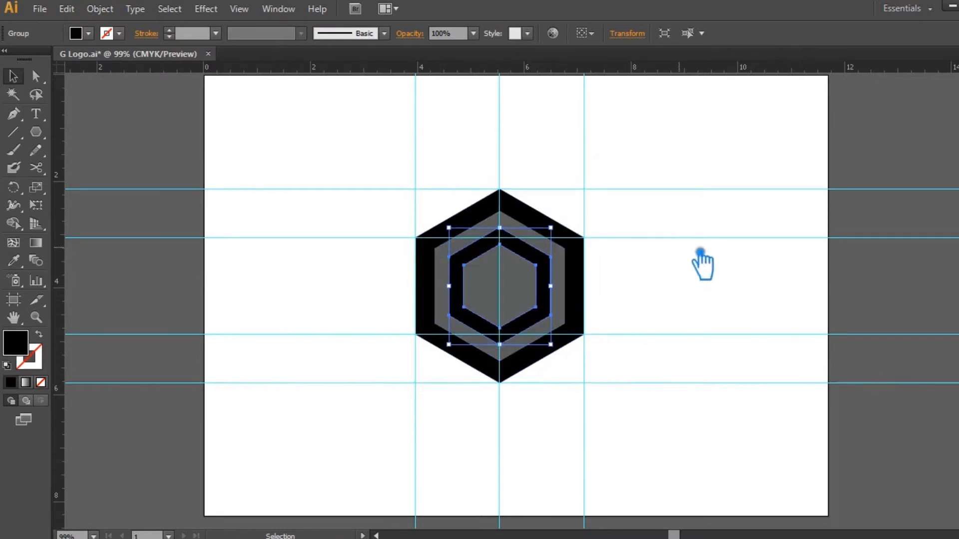
Step: Place two horizontal and two vertical guides on the side corners and vertical sides of the inner black ring's inner edge
{"action": "left_click", "coordinate": [390, 97]}
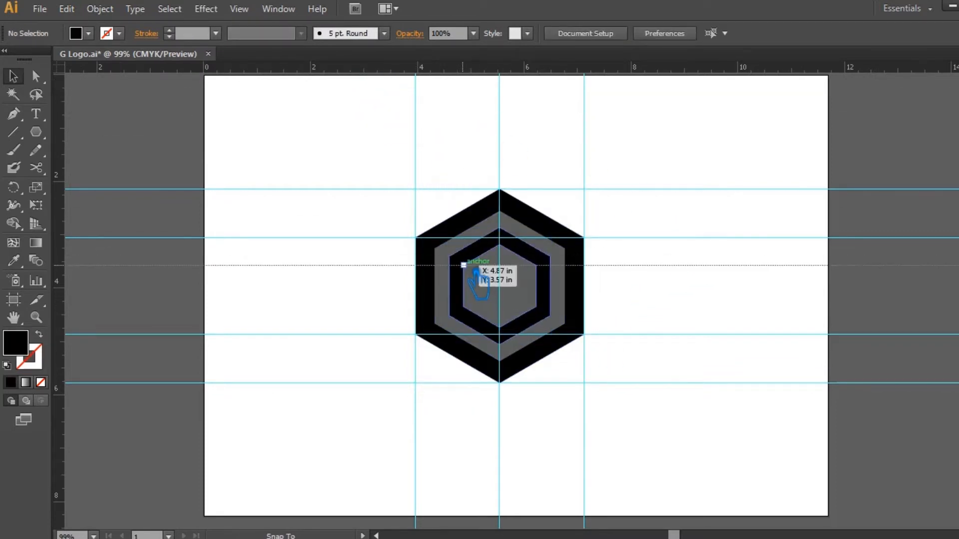
{"action": "left_click_drag", "start_coordinate": [476, 271], "coordinate": [476, 271]}
{"action": "left_click_drag", "start_coordinate": [457, 70], "coordinate": [479, 306]}
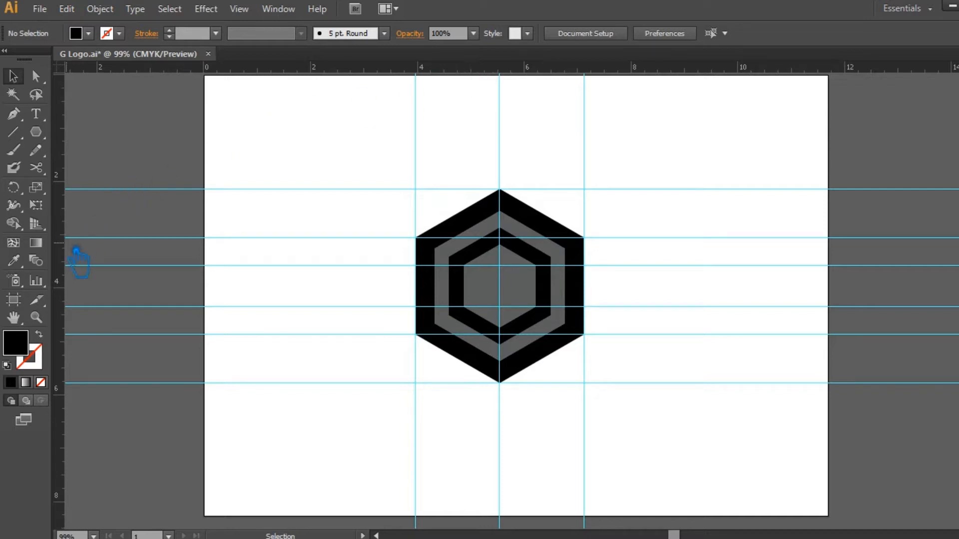
{"action": "left_click_drag", "start_coordinate": [60, 228], "coordinate": [552, 274]}
{"action": "left_click_drag", "start_coordinate": [60, 288], "coordinate": [483, 281]}
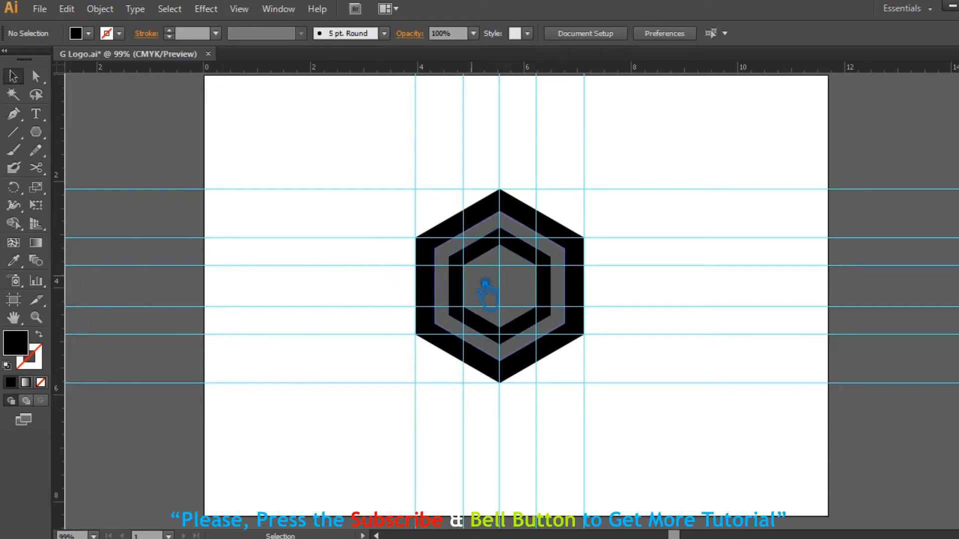
Step: Place vertical guides along both outer sides of the inner black ring and both sides of the grey hexagon
{"action": "left_click_drag", "start_coordinate": [73, 295], "coordinate": [439, 272]}
{"action": "left_click_drag", "start_coordinate": [75, 298], "coordinate": [563, 263]}
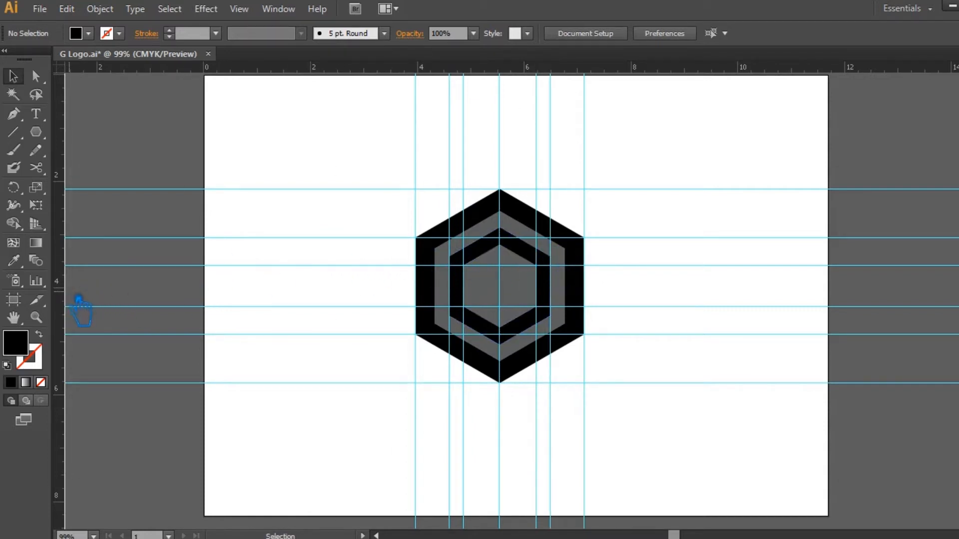
{"action": "left_click_drag", "start_coordinate": [73, 299], "coordinate": [448, 255]}
{"action": "left_click_drag", "start_coordinate": [163, 312], "coordinate": [584, 256]}
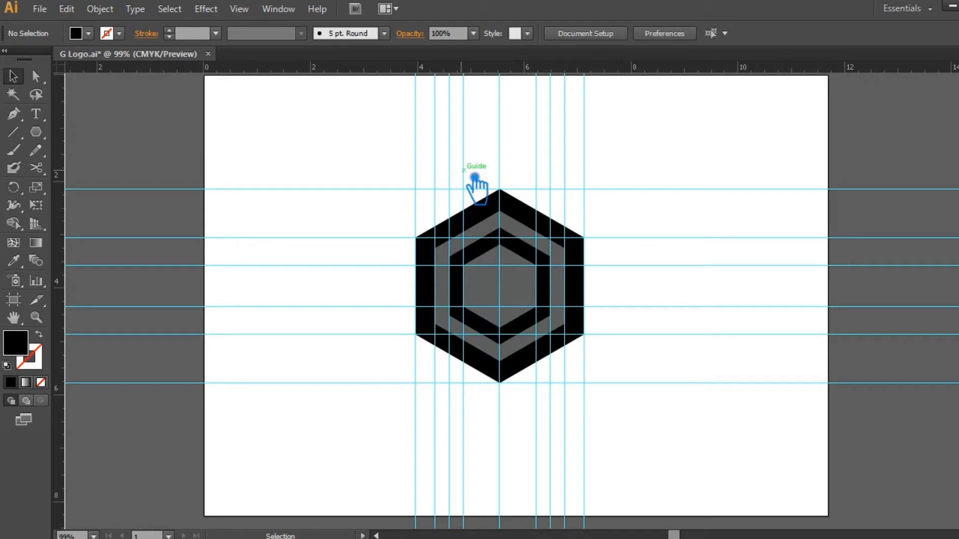
Step: Shrink the grey hexagon slightly and proportionally about its centre to widen the black outer band
{"action": "left_click", "coordinate": [524, 309]}
{"action": "left_click", "coordinate": [708, 292]}
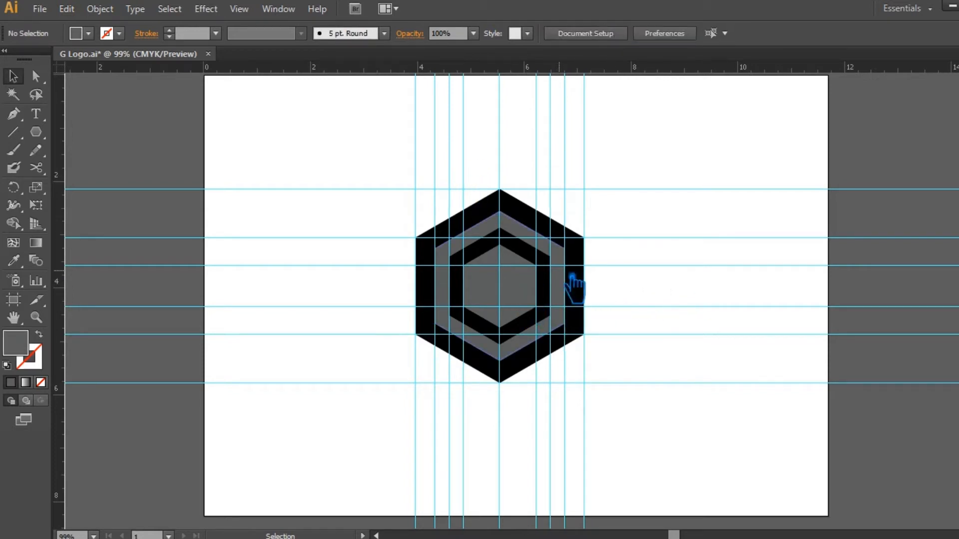
{"action": "left_click", "coordinate": [574, 287]}
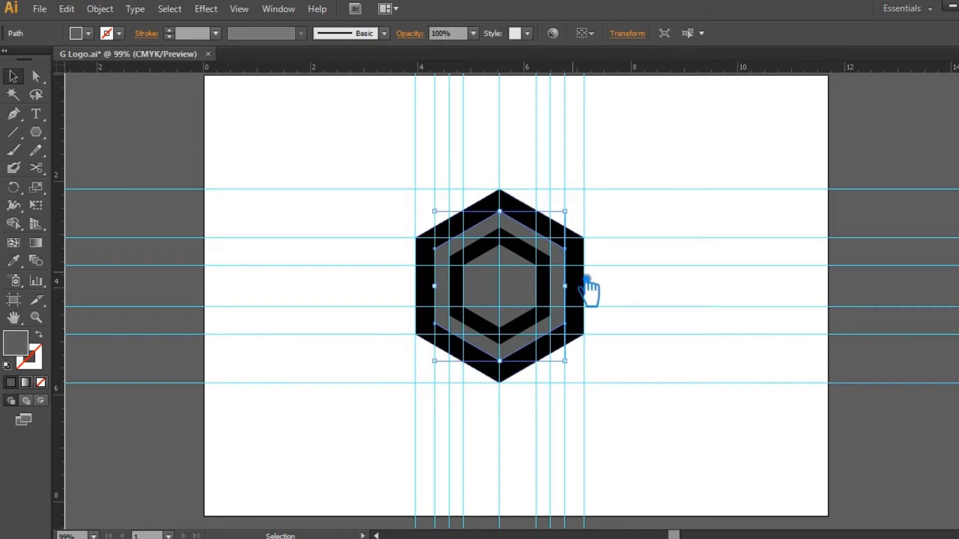
{"action": "left_click", "coordinate": [585, 285], "text": "shift"}
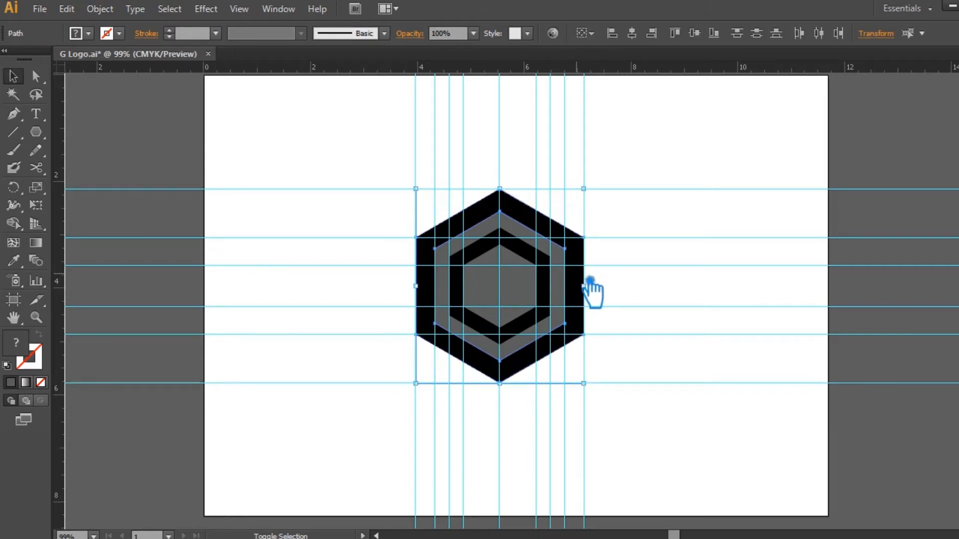
{"action": "left_click", "coordinate": [589, 284]}
{"action": "left_click", "coordinate": [577, 286]}
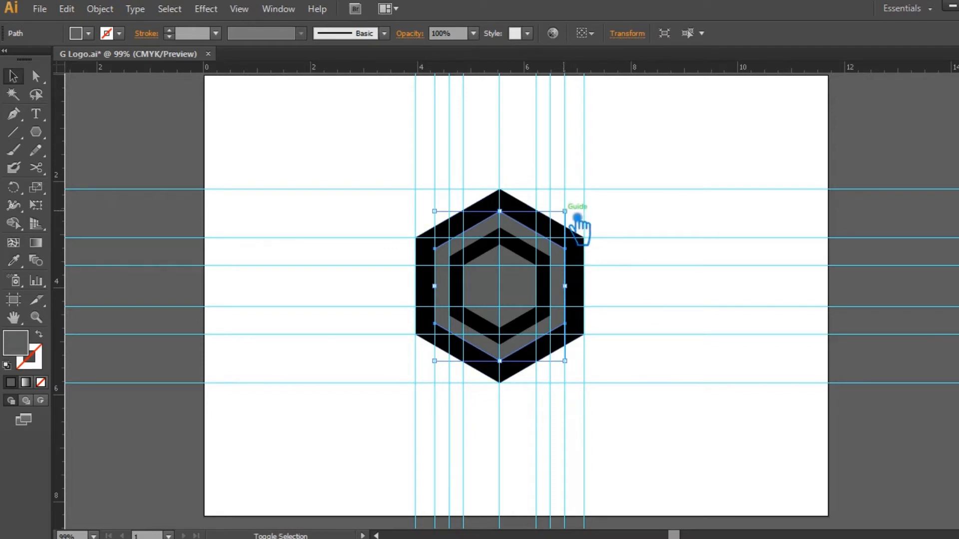
{"action": "left_click_drag", "start_coordinate": [577, 218], "coordinate": [577, 225]}
Step: Cut the grey hexagon out of the large black hexagon with the Minus Front pathfinder operation, and deselect the result
{"action": "key", "text": "ctrl+a"}
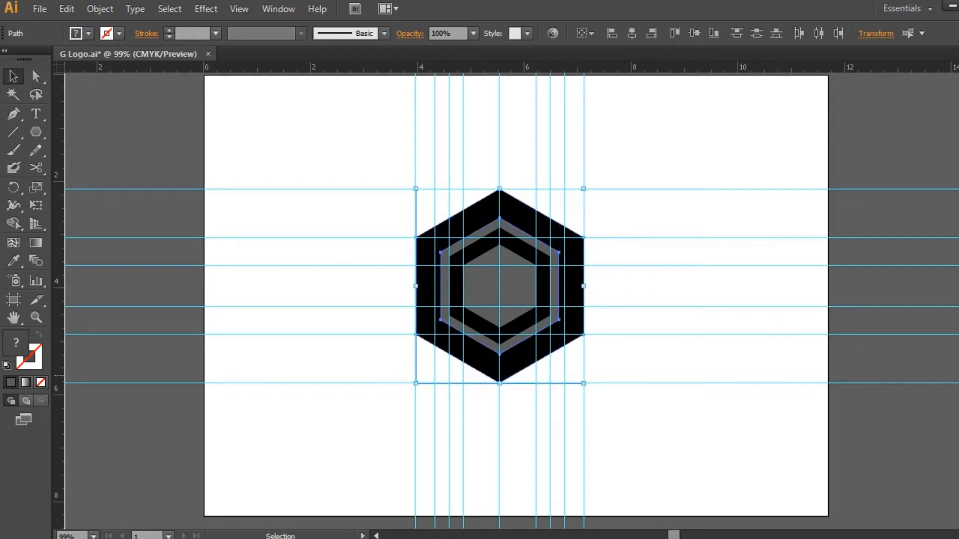
{"action": "key", "text": "ctrl+shift+F9"}
{"action": "left_click", "coordinate": [859, 397]}
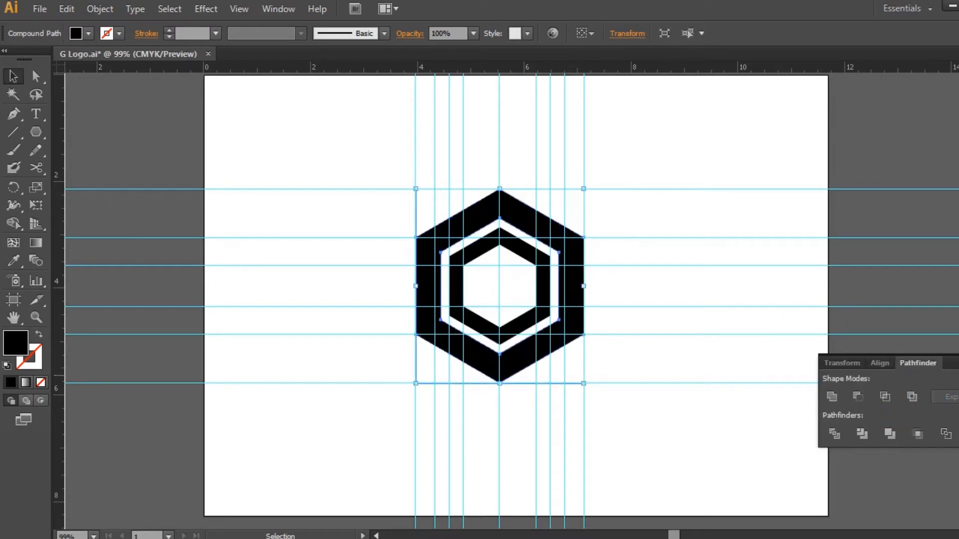
{"action": "key", "text": "ctrl+shift+F9"}
{"action": "left_click", "coordinate": [689, 344]}
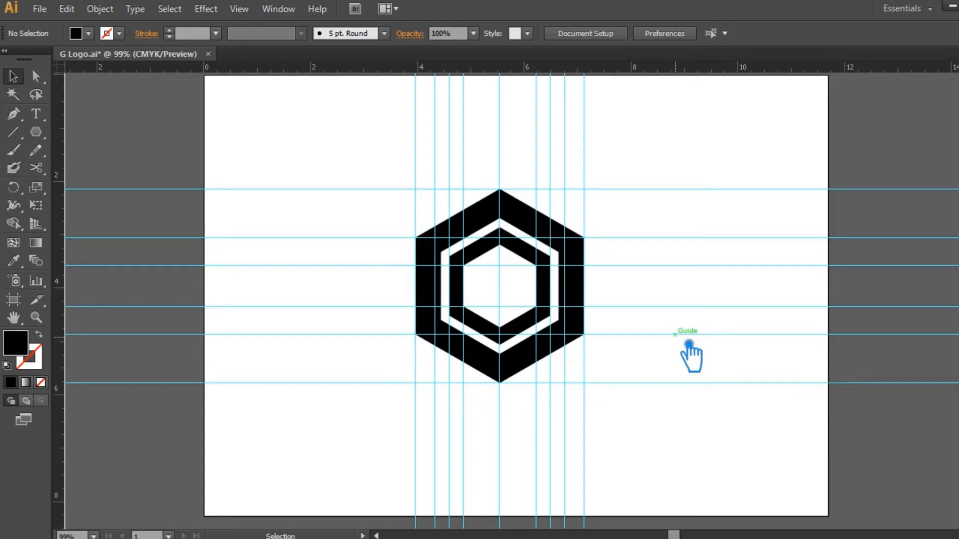
Step: Place a horizontal guide through the centre of the inner black ring and deselect the ring
{"action": "left_click", "coordinate": [551, 302]}
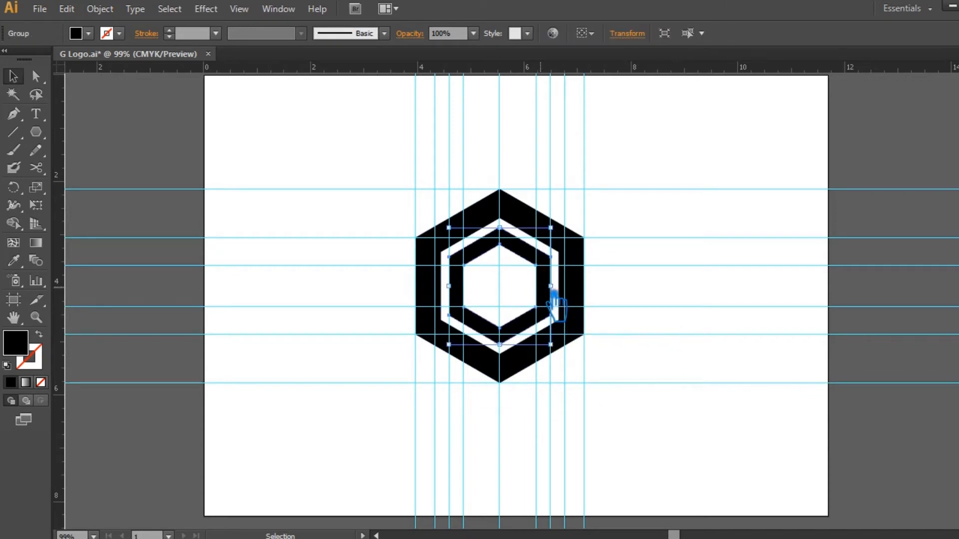
{"action": "left_click_drag", "start_coordinate": [493, 70], "coordinate": [574, 295]}
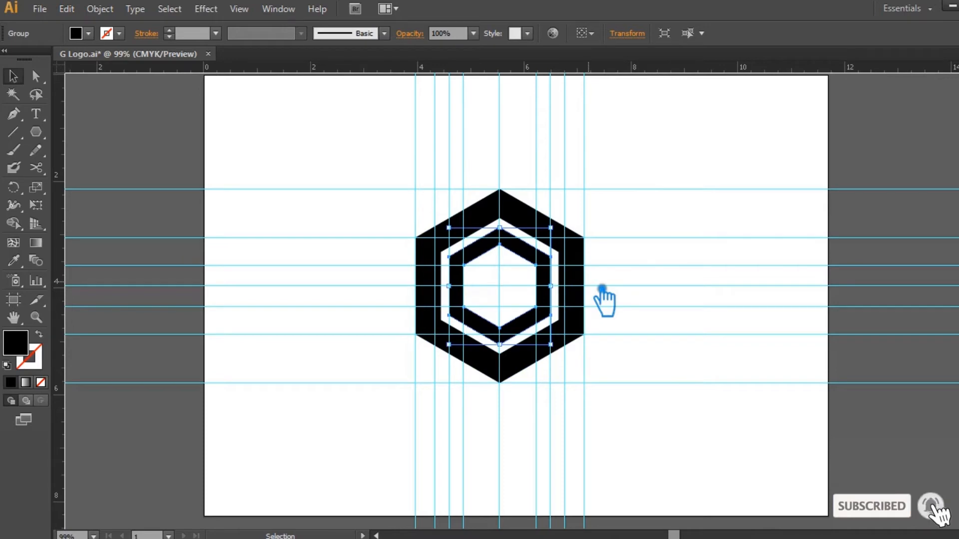
{"action": "left_click", "coordinate": [667, 302]}
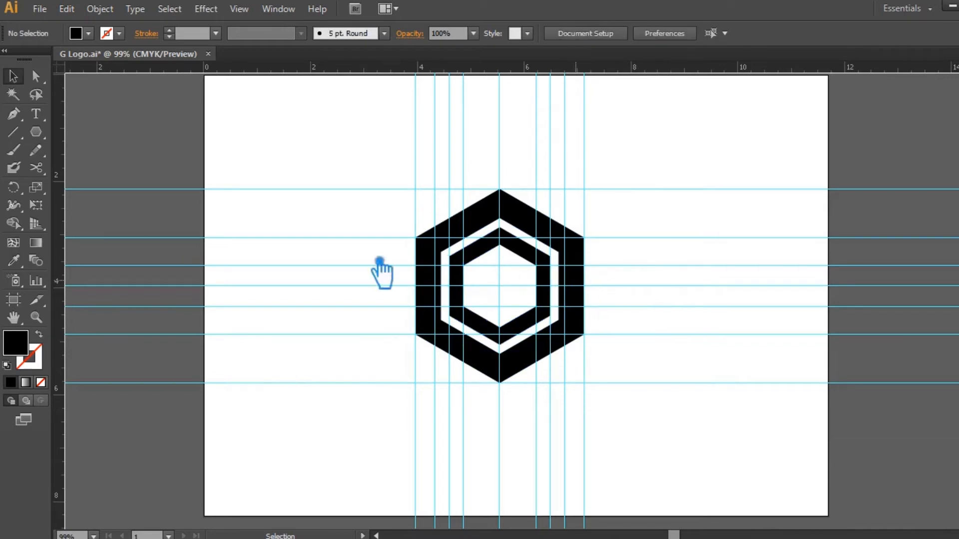
Step: Draw a black rectangular bar above the central horizontal guide, spanning from the hexagon's centre to the inner ring's right outer edge
{"action": "left_click_drag", "start_coordinate": [48, 140], "coordinate": [100, 130]}
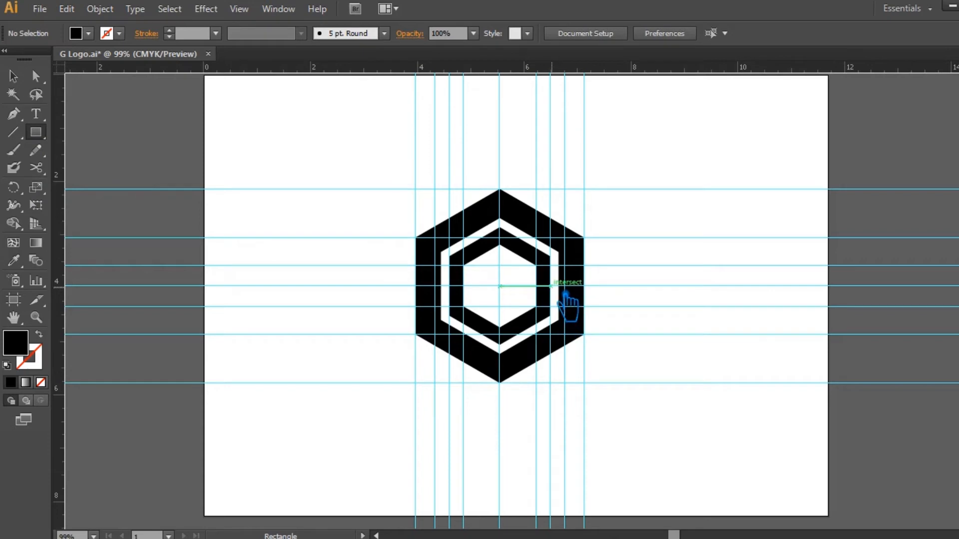
{"action": "left_click_drag", "start_coordinate": [538, 285], "coordinate": [513, 279]}
{"action": "key", "text": "v"}
Step: Raise the two upper corner points of the bar until its height matches the inner ring's thickness
{"action": "key", "text": "ctrl+plus"}
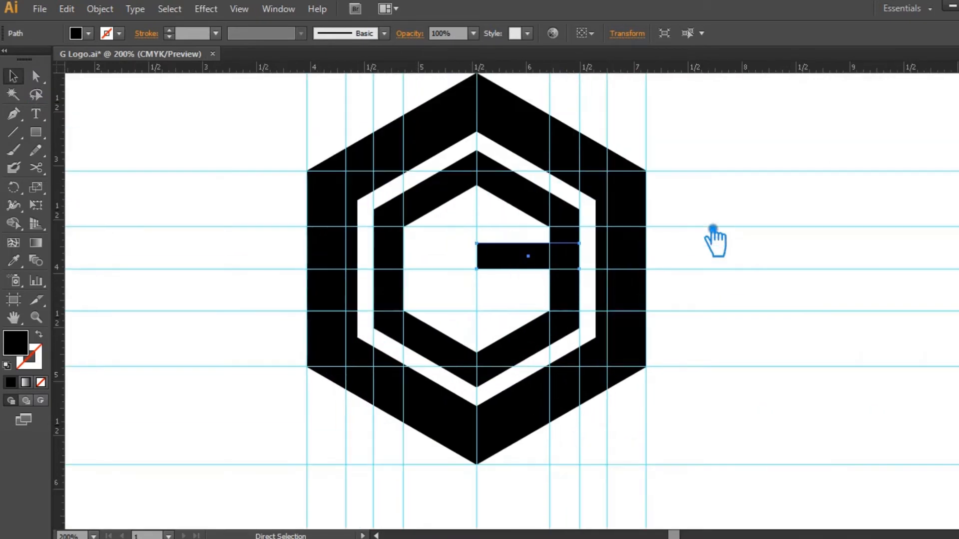
{"action": "key", "text": "ctrl+plus"}
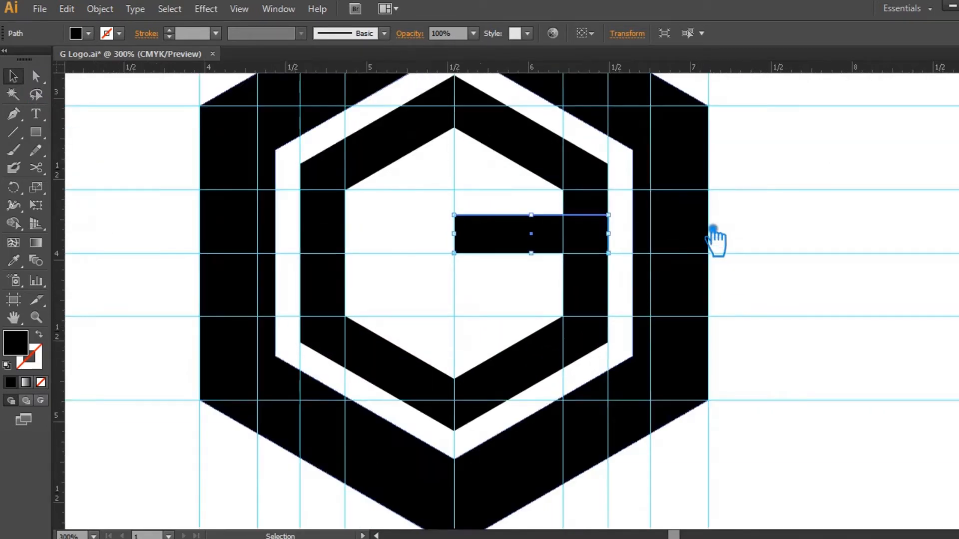
{"action": "key", "text": "a"}
{"action": "left_click", "coordinate": [454, 215]}
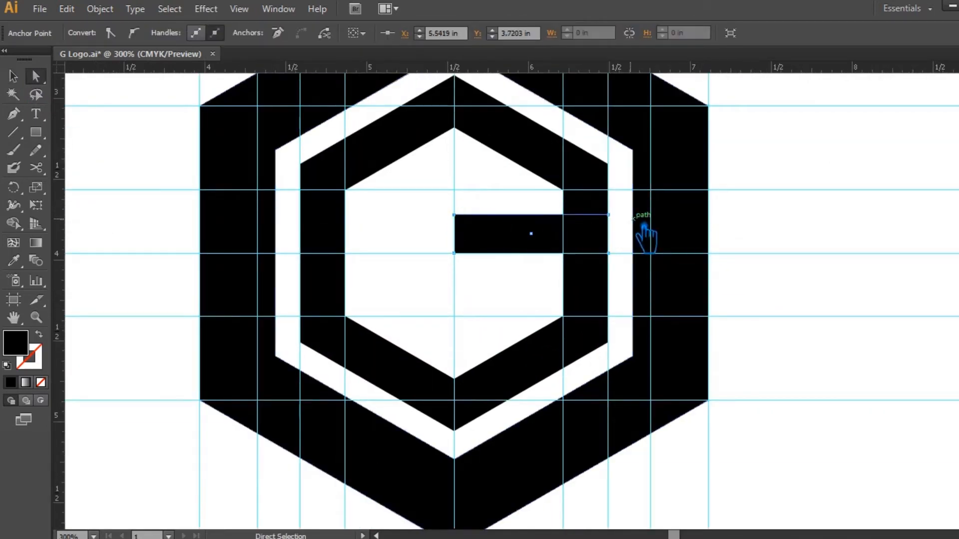
{"action": "left_click", "coordinate": [608, 215], "text": "shift"}
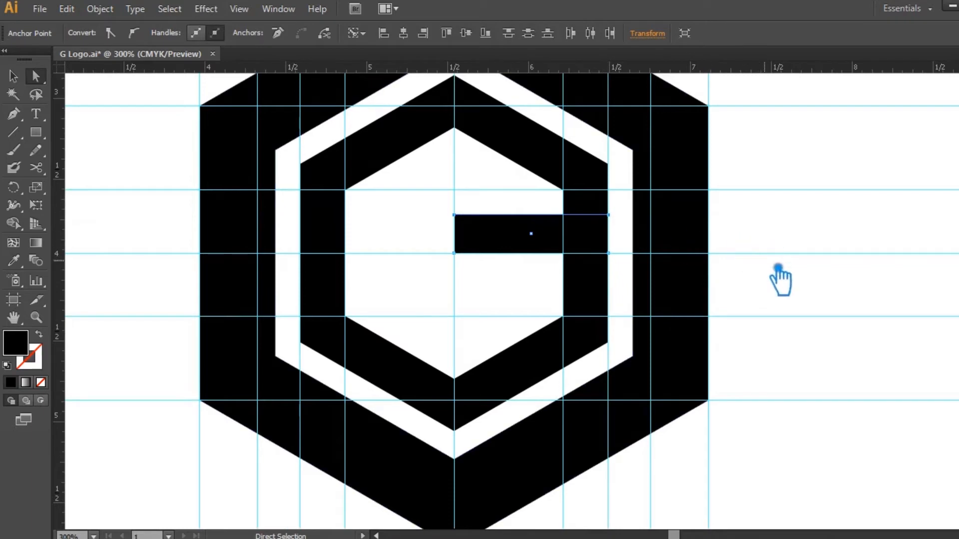
{"action": "key", "text": "Up"}
{"action": "key", "text": "Up"}
{"action": "key", "text": "Up"}
{"action": "key", "text": "Down"}
{"action": "left_click", "coordinate": [13, 76]}
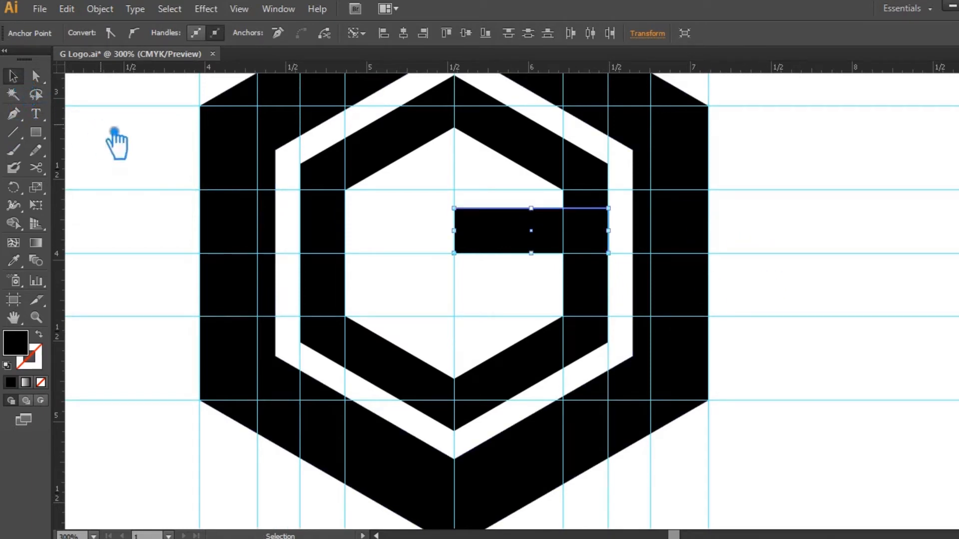
Step: Move the bar down so it is vertically centred on the central horizontal guide, and deselect it
{"action": "left_click", "coordinate": [118, 145]}
{"action": "left_click", "coordinate": [533, 252]}
{"action": "left_click_drag", "start_coordinate": [534, 252], "coordinate": [553, 269]}
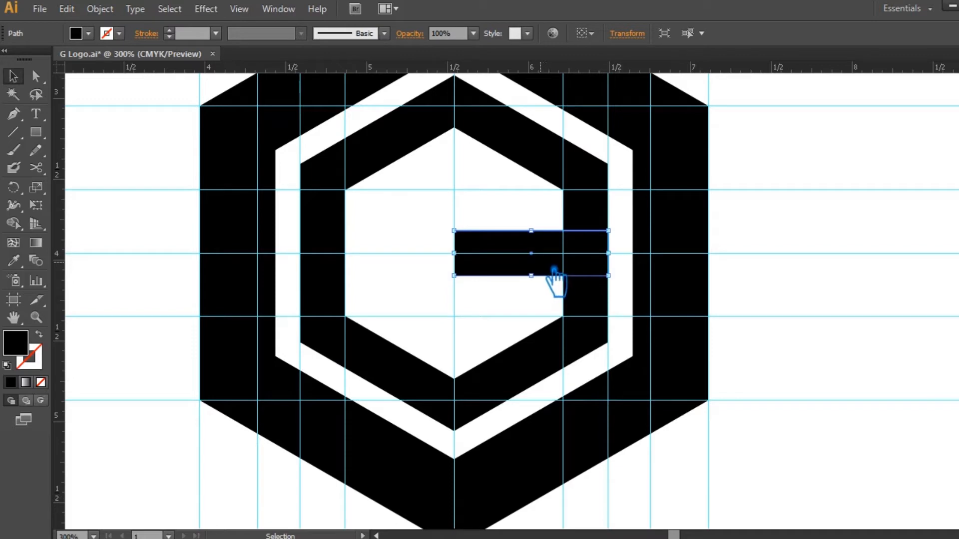
{"action": "left_click", "coordinate": [518, 320]}
Step: Offset the bar's path outward by 0.05 in with miter joins and a miter limit of 4
{"action": "left_click", "coordinate": [517, 265]}
{"action": "left_click", "coordinate": [100, 9]}
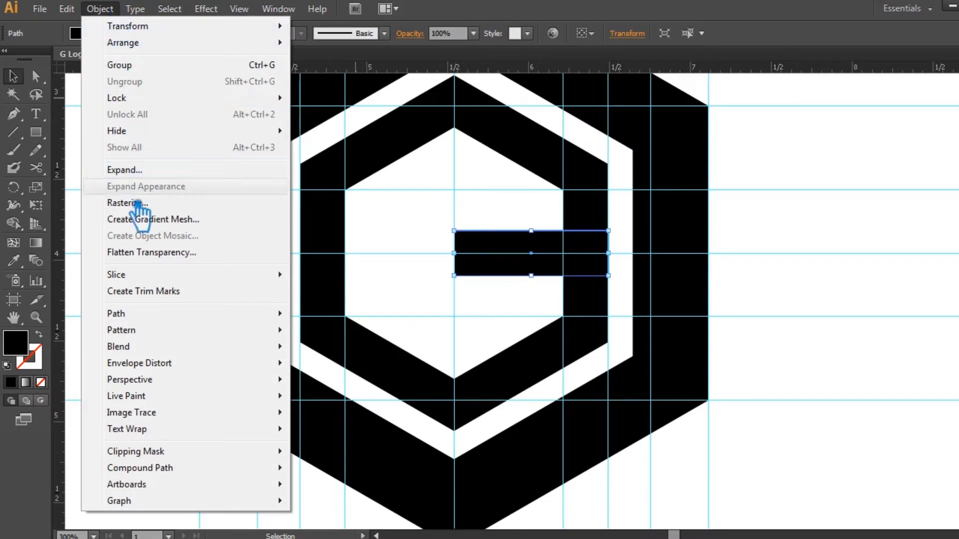
{"action": "mouse_move", "coordinate": [150, 315]}
{"action": "left_click", "coordinate": [372, 370]}
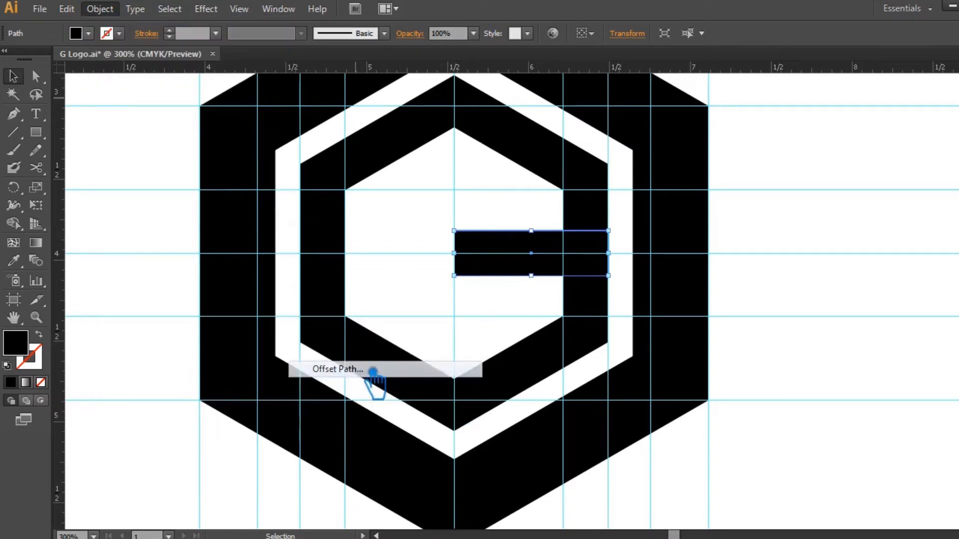
{"action": "left_click", "coordinate": [233, 245]}
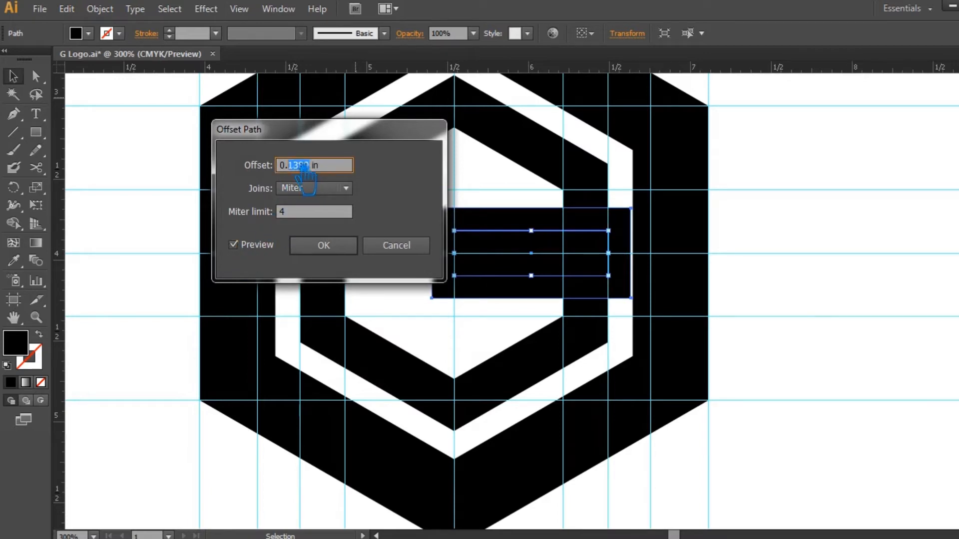
{"action": "type", "text": "05"}
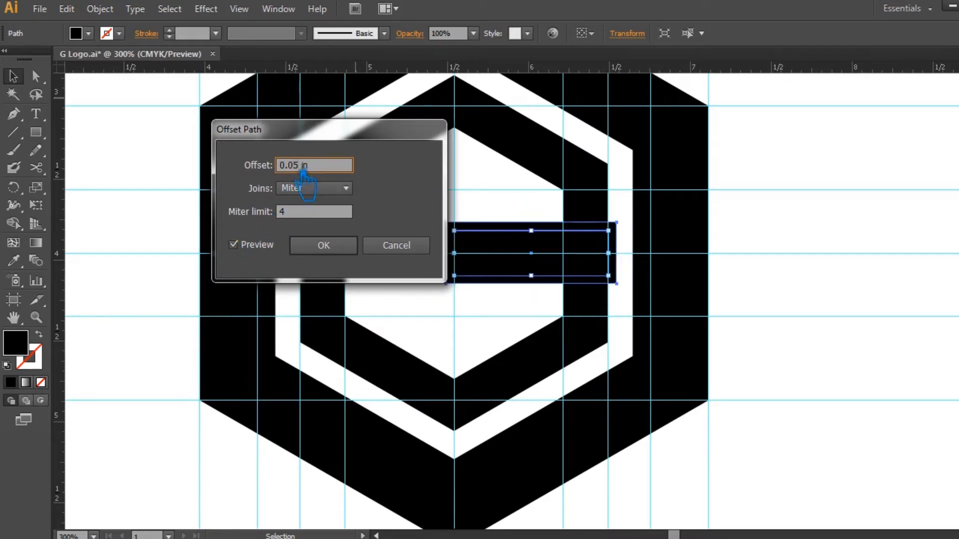
{"action": "left_click", "coordinate": [342, 244]}
{"action": "left_click_drag", "start_coordinate": [459, 194], "coordinate": [439, 206]}
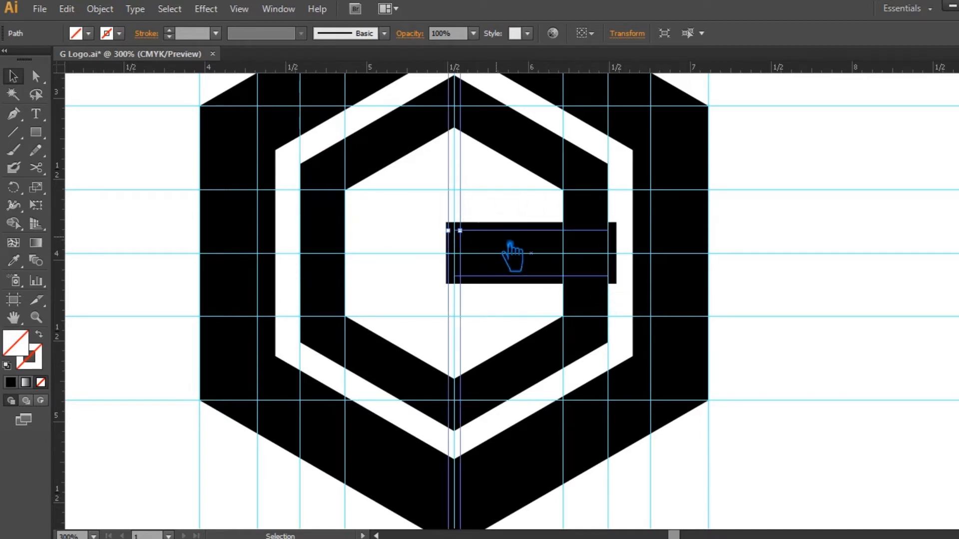
{"action": "left_click", "coordinate": [793, 299]}
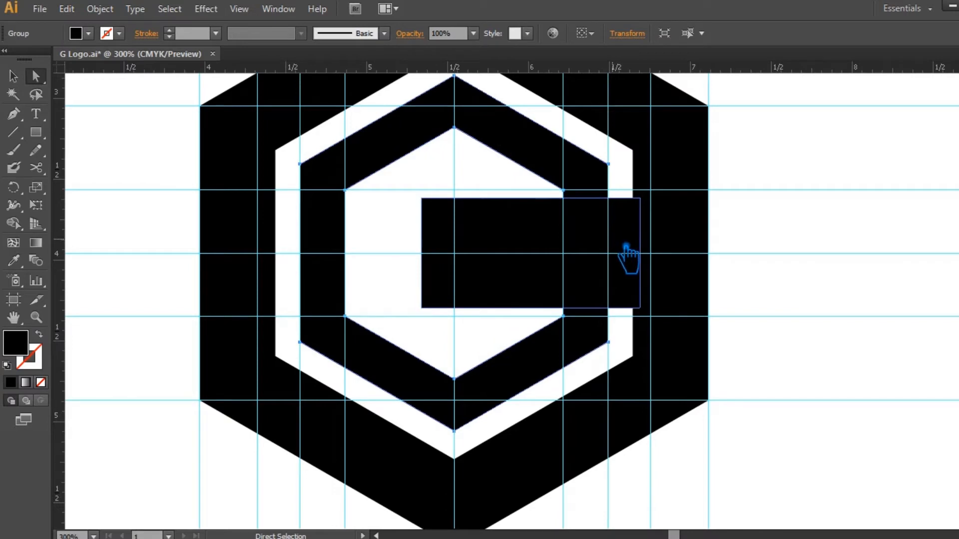
Step: Split the inner ring, the bar and the larger offset rectangle around it into separate pieces with the Divide pathfinder operation
{"action": "left_click", "coordinate": [622, 257]}
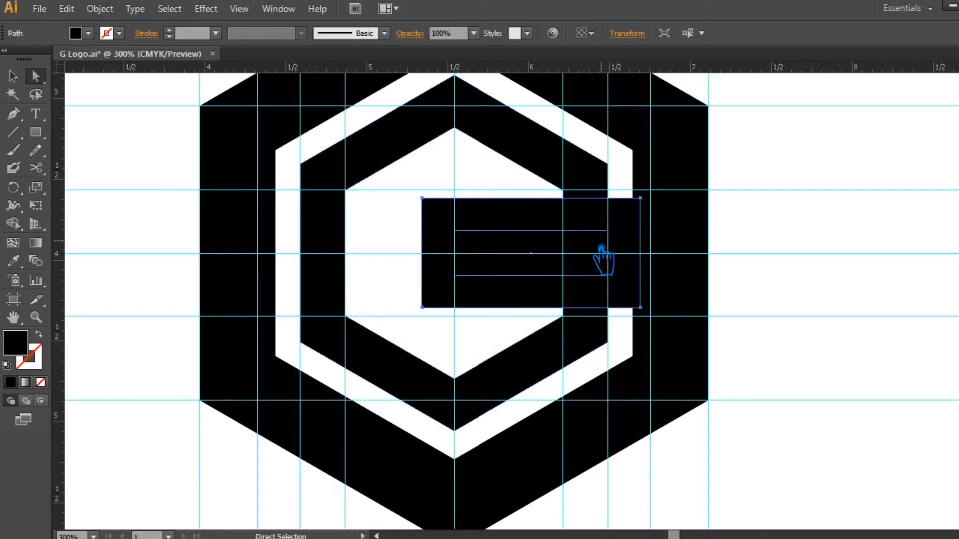
{"action": "left_click", "coordinate": [643, 234], "text": "shift"}
{"action": "left_click", "coordinate": [604, 190], "text": "shift"}
{"action": "key", "text": "ctrl+shift+F9"}
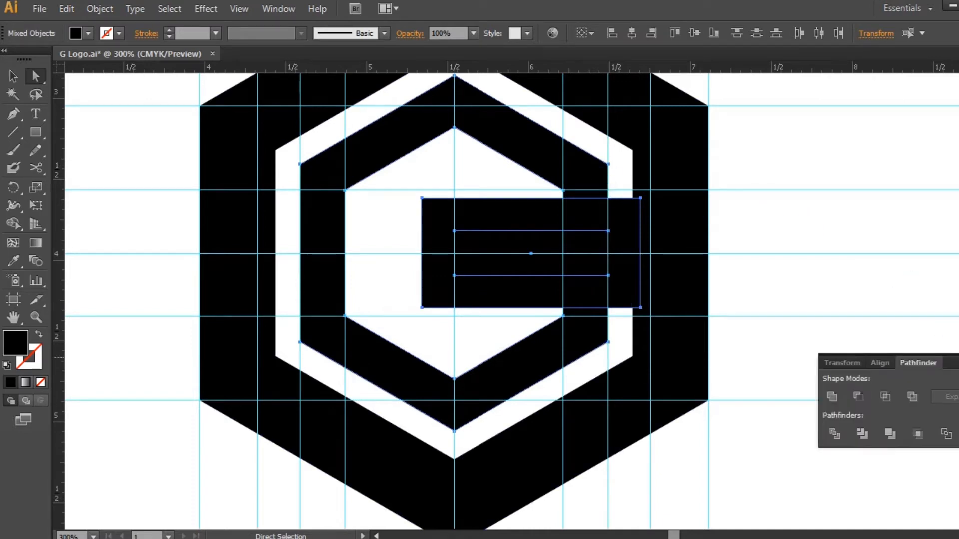
{"action": "left_click", "coordinate": [859, 433]}
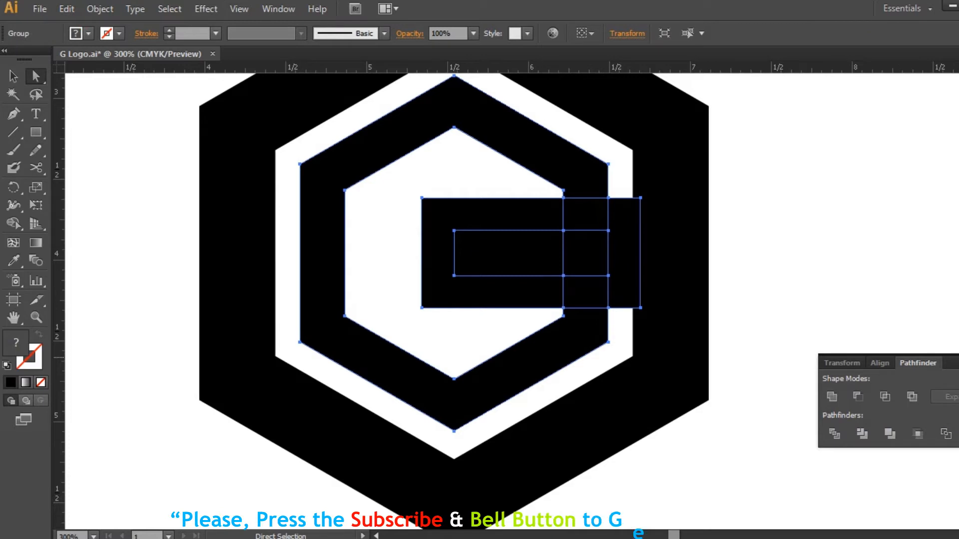
Step: Delete the divided margin piece that surrounds the bar inside the inner ring
{"action": "left_click", "coordinate": [770, 325]}
{"action": "right_click", "coordinate": [537, 215]}
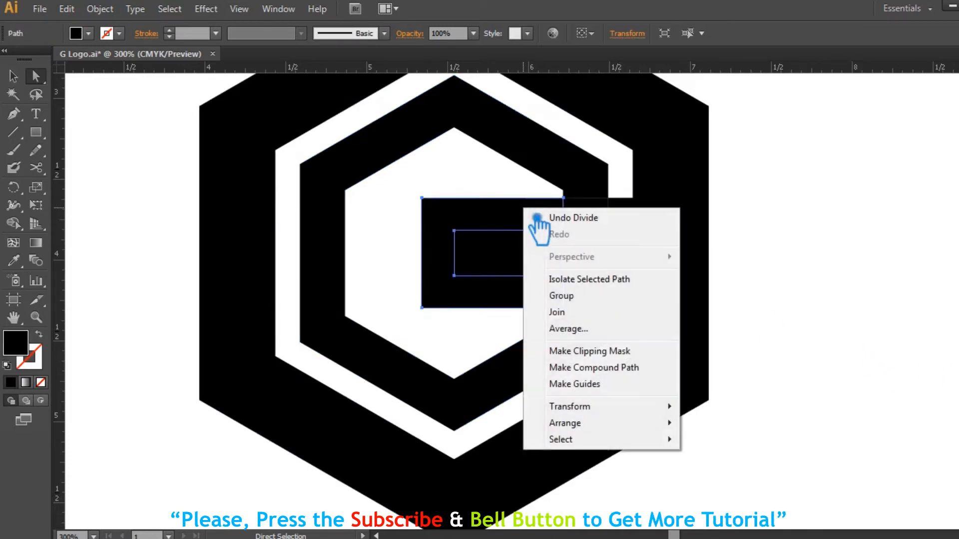
{"action": "left_click", "coordinate": [485, 219]}
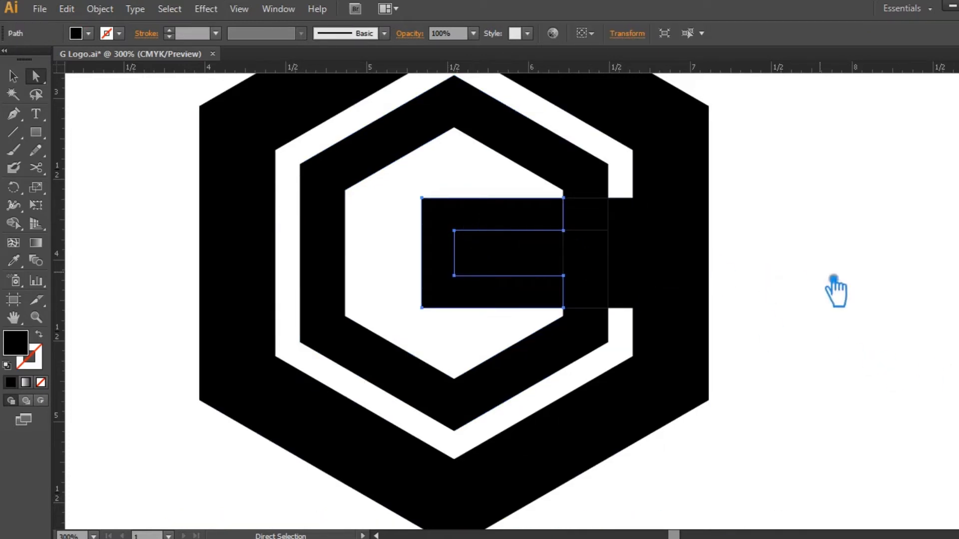
{"action": "key", "text": "Delete"}
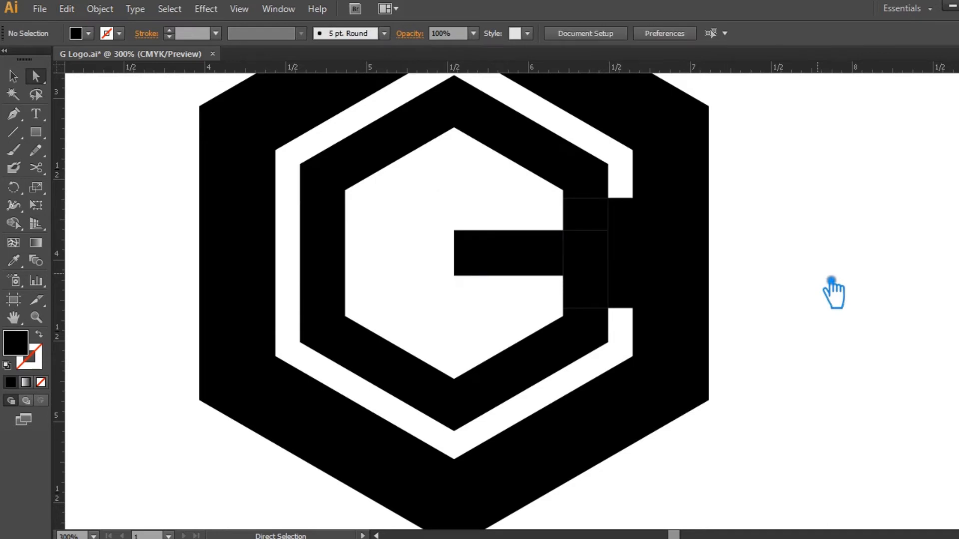
Step: Delete the margin piece outside the inner ring and the ring segment directly above the bar to open the G
{"action": "left_click", "coordinate": [635, 223]}
{"action": "key", "text": "Delete"}
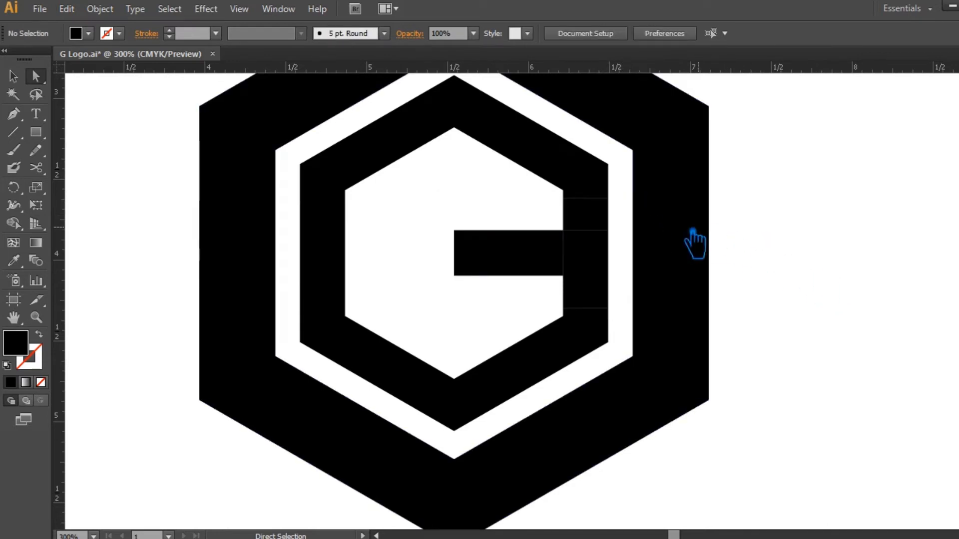
{"action": "left_click", "coordinate": [606, 228]}
{"action": "key", "text": "Delete"}
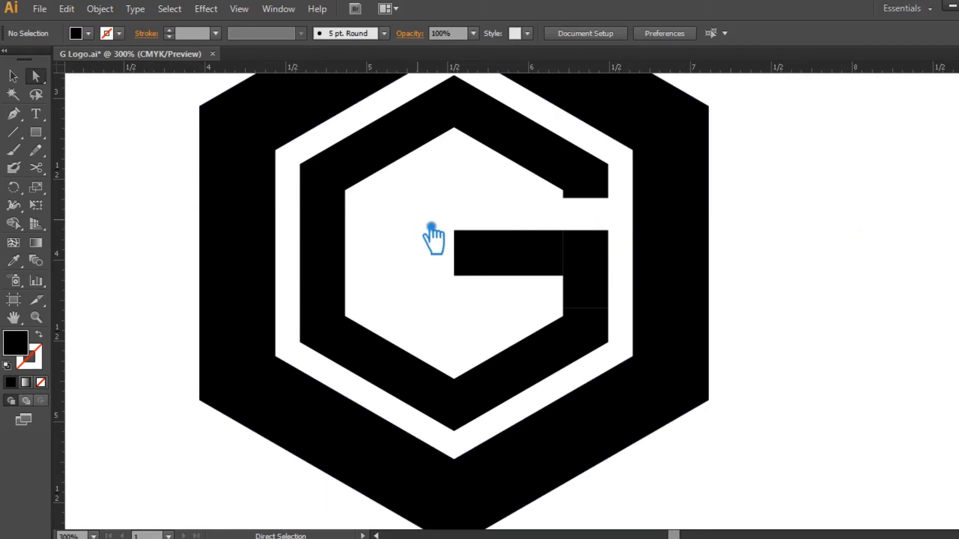
Step: Delete the unfilled leftover path inside the inner ring
{"action": "left_click_drag", "start_coordinate": [430, 209], "coordinate": [494, 252]}
{"action": "key", "text": "Delete"}
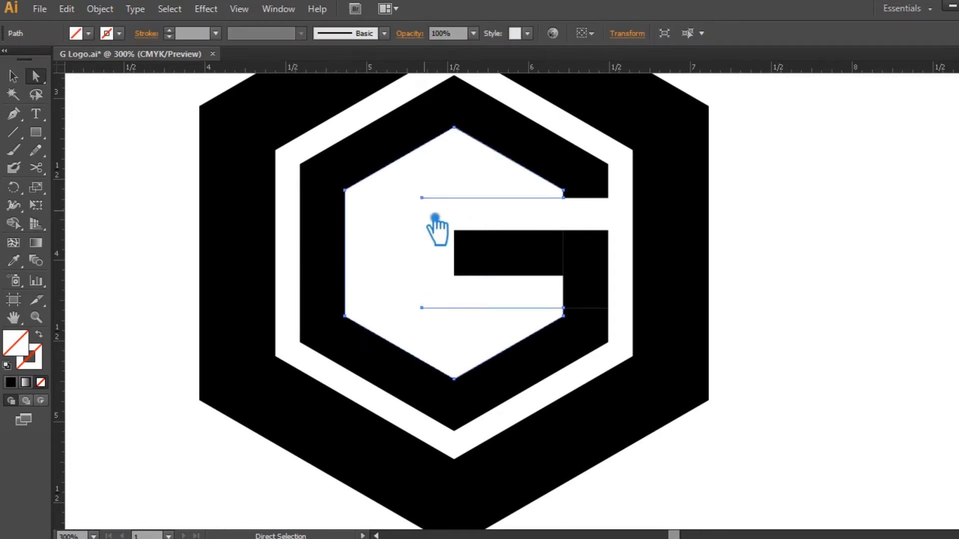
{"action": "left_click", "coordinate": [431, 227]}
Step: Unite the bar, the corner pieces and the inner hexagon ring into a single G shape with Pathfinder
{"action": "left_click_drag", "start_coordinate": [400, 204], "coordinate": [643, 299]}
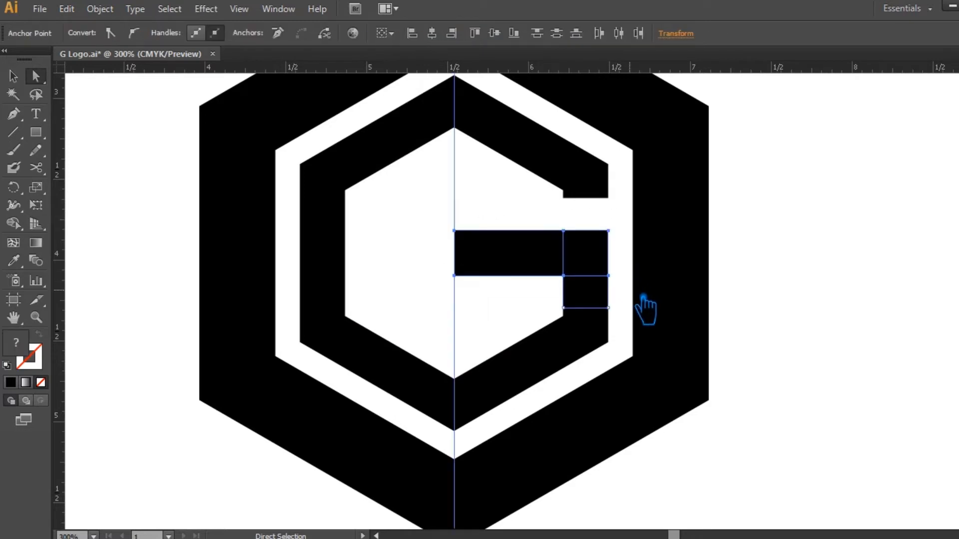
{"action": "left_click", "coordinate": [439, 240]}
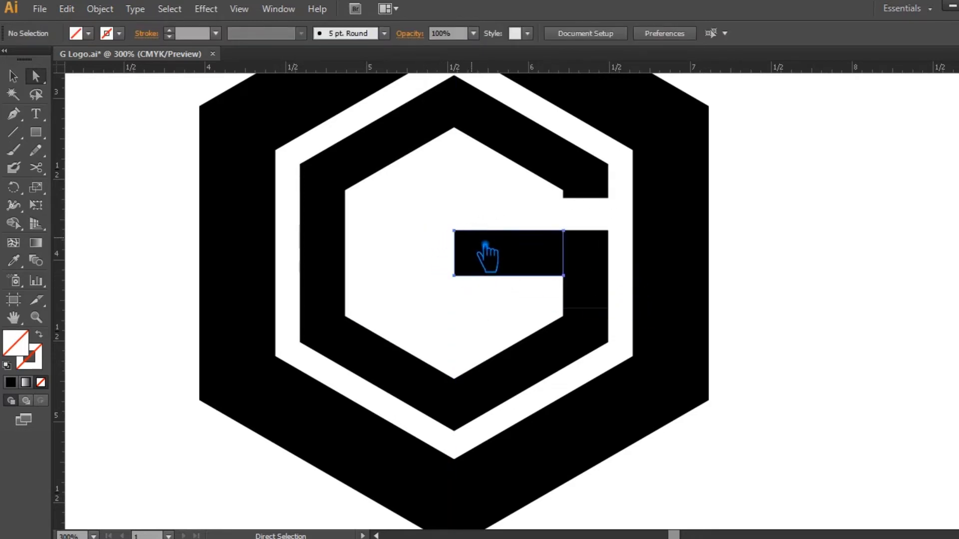
{"action": "left_click", "coordinate": [505, 252]}
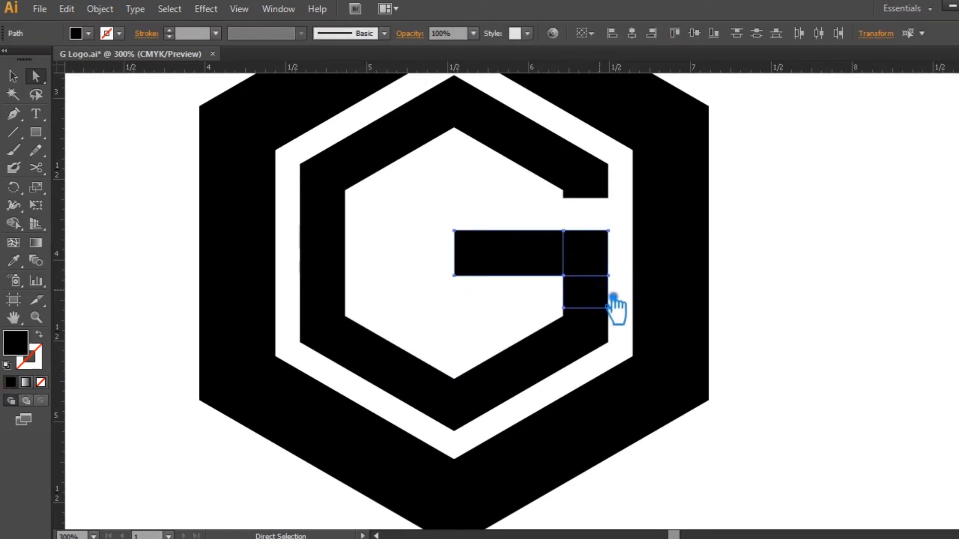
{"action": "left_click", "coordinate": [561, 353], "text": "shift"}
{"action": "key", "text": "ctrl+shift+F9"}
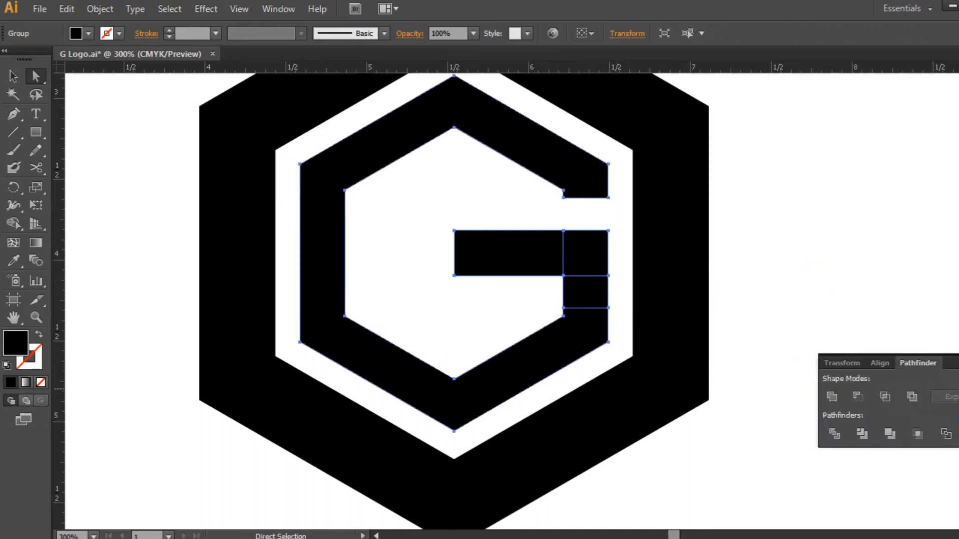
Step: Delete the leftover anchor points along the edges of the G's bar and its stem, and deselect the shape
{"action": "key", "text": "p"}
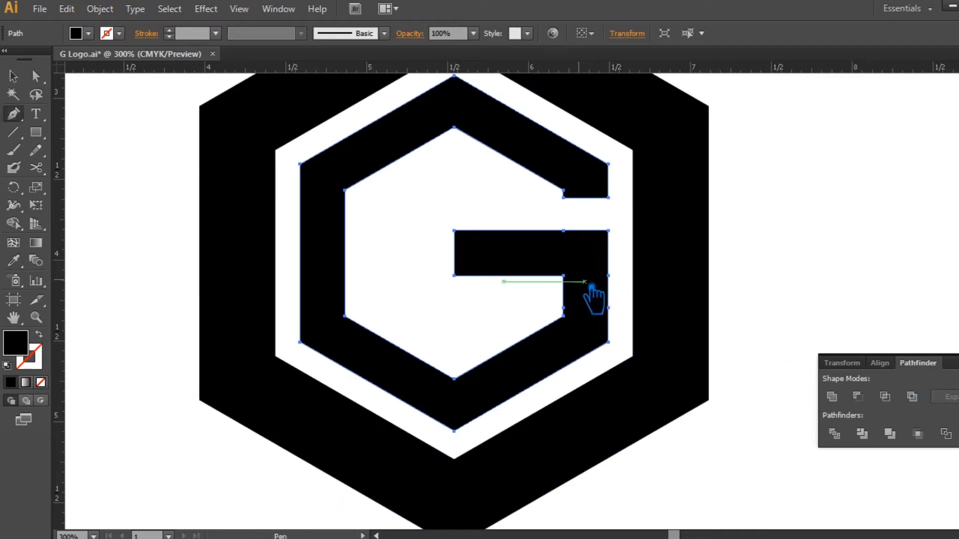
{"action": "left_click", "coordinate": [563, 307]}
{"action": "left_click", "coordinate": [608, 276]}
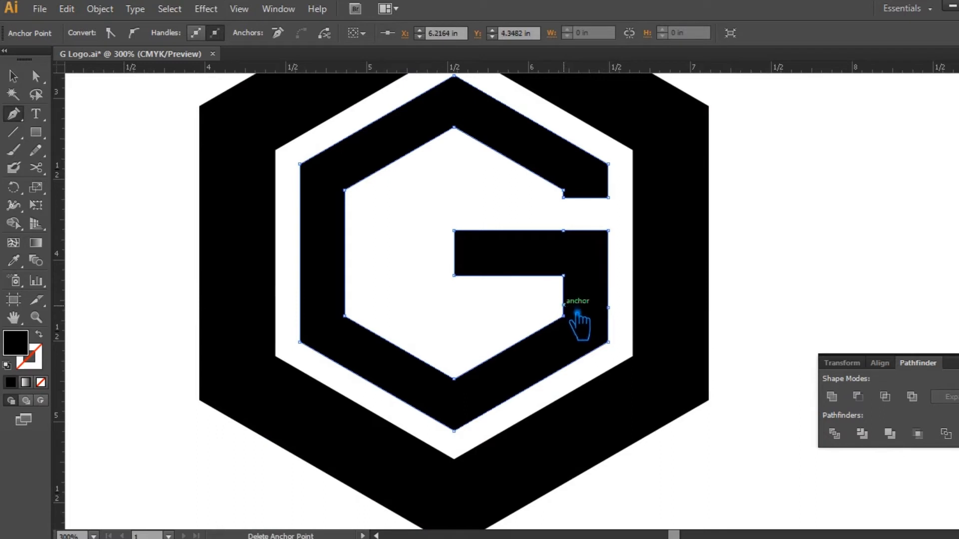
{"action": "left_click", "coordinate": [608, 307]}
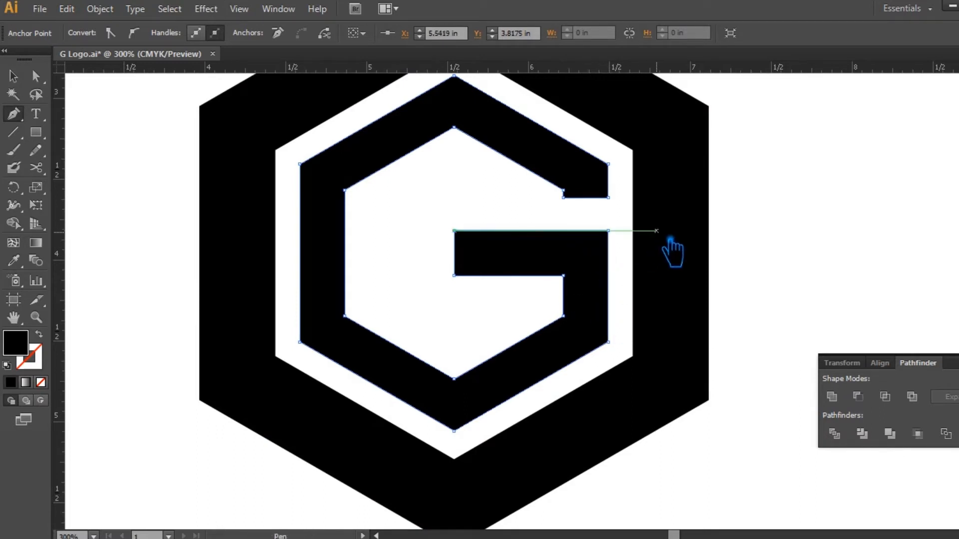
{"action": "key", "text": "v"}
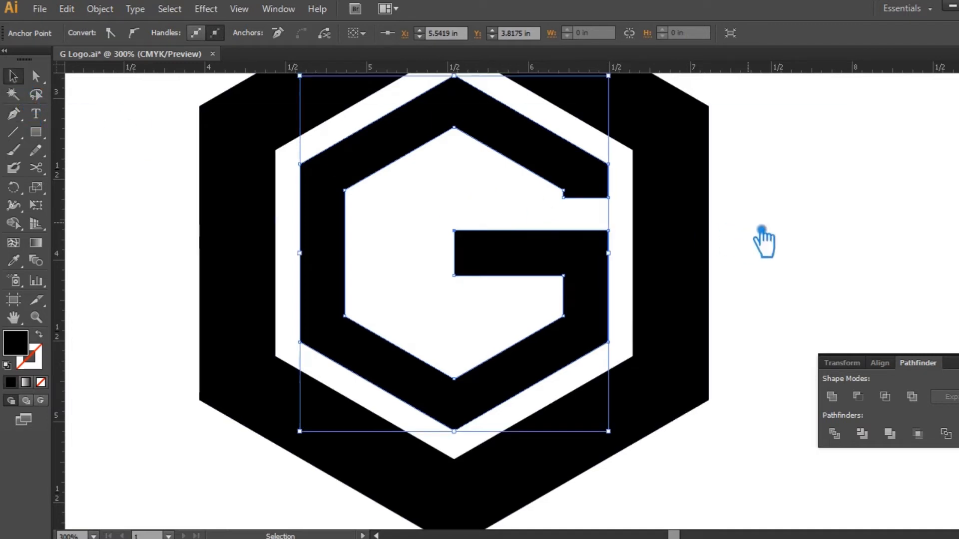
{"action": "left_click", "coordinate": [763, 230]}
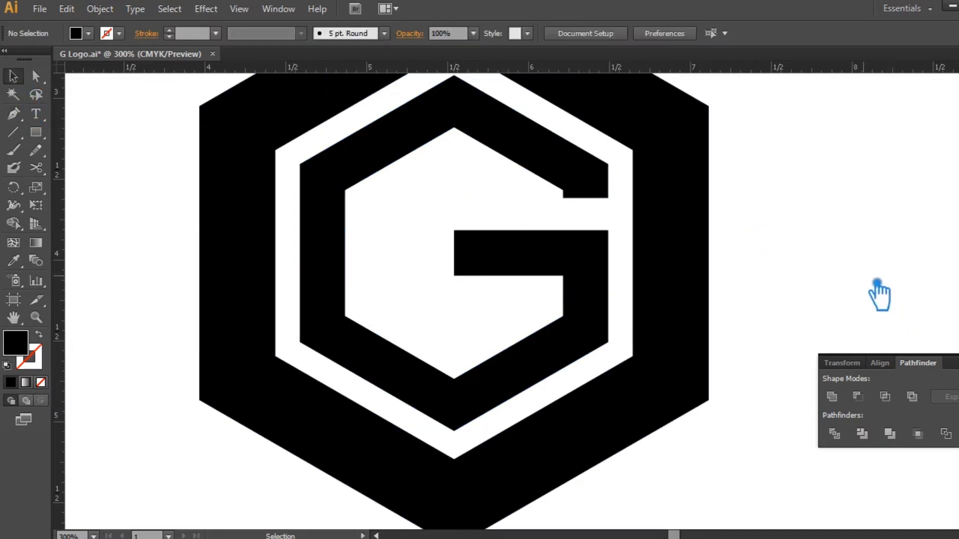
Step: Draw a diagonal line from the outer hexagon's upper-right corner to its lower-left corner
{"action": "key", "text": "ctrl+minus"}
{"action": "key", "text": "ctrl+minus"}
{"action": "key", "text": "ctrl+minus"}
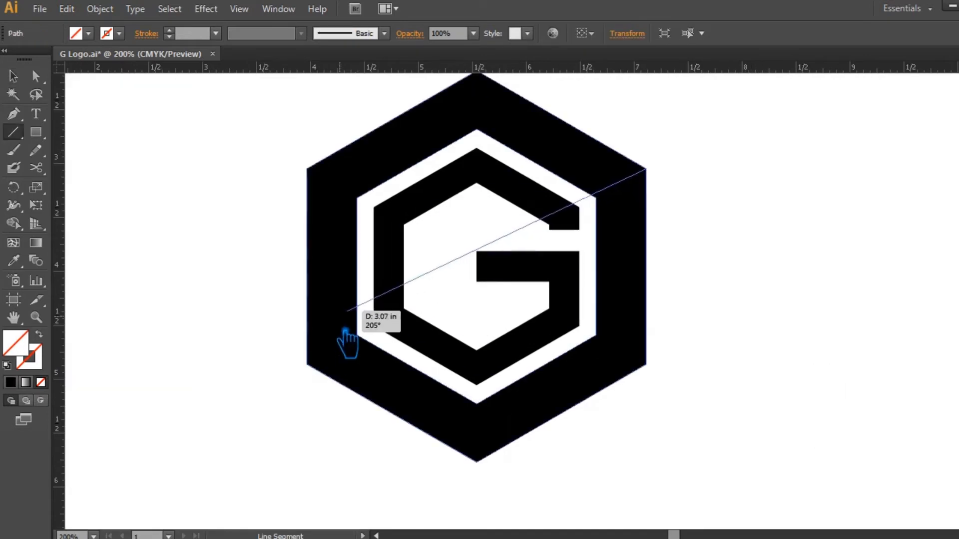
{"action": "left_click_drag", "start_coordinate": [343, 325], "coordinate": [321, 370]}
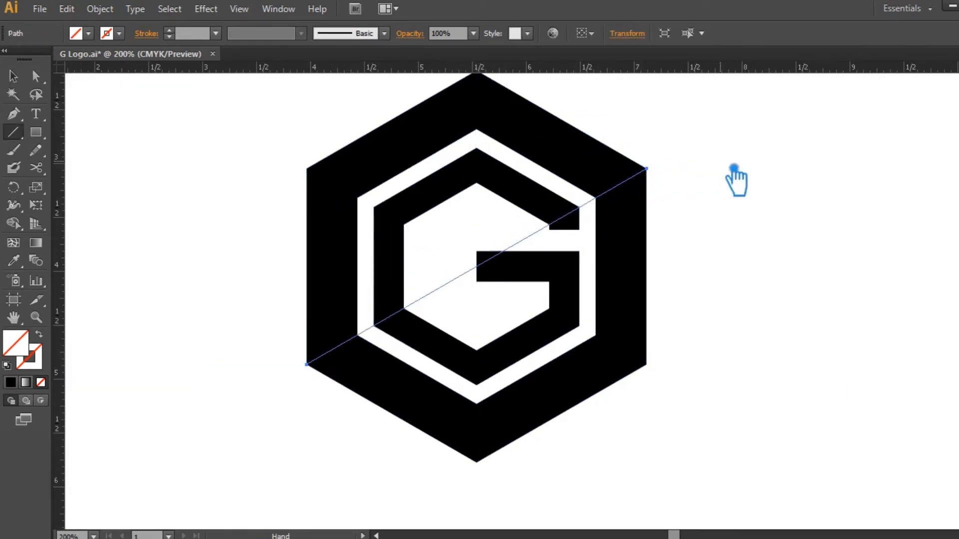
Step: Draw a straight vertical line through the top and bottom corners of the outer hexagon
{"action": "left_click_drag", "start_coordinate": [734, 179], "coordinate": [743, 245]}
{"action": "mouse_move", "coordinate": [484, 129]}
{"action": "left_mouse_down"}
{"action": "mouse_move", "coordinate": [499, 143]}
{"action": "mouse_move", "coordinate": [500, 523]}
{"action": "left_mouse_up"}
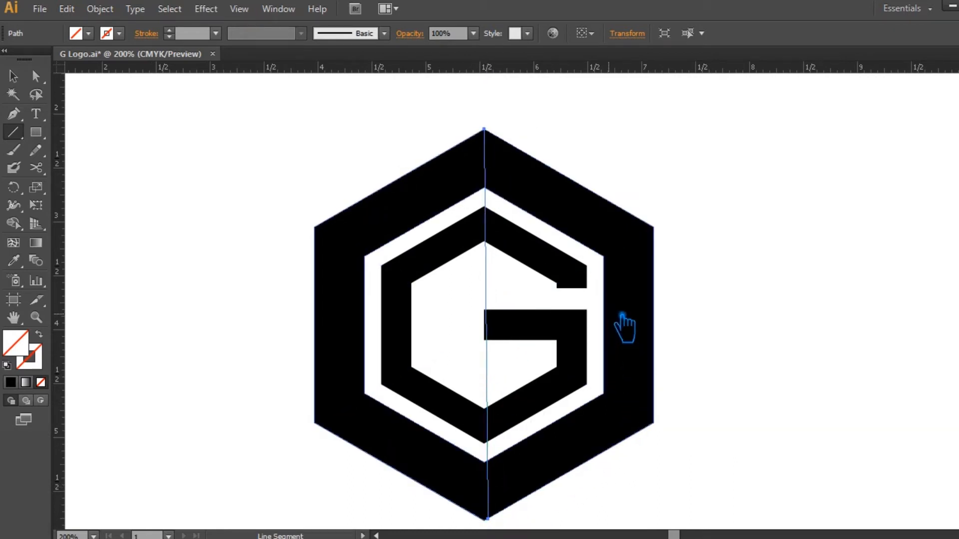
{"action": "key", "text": "ctrl+d"}
{"action": "scroll", "coordinate": [814, 221], "scroll_direction": "down", "scroll_amount": 1}
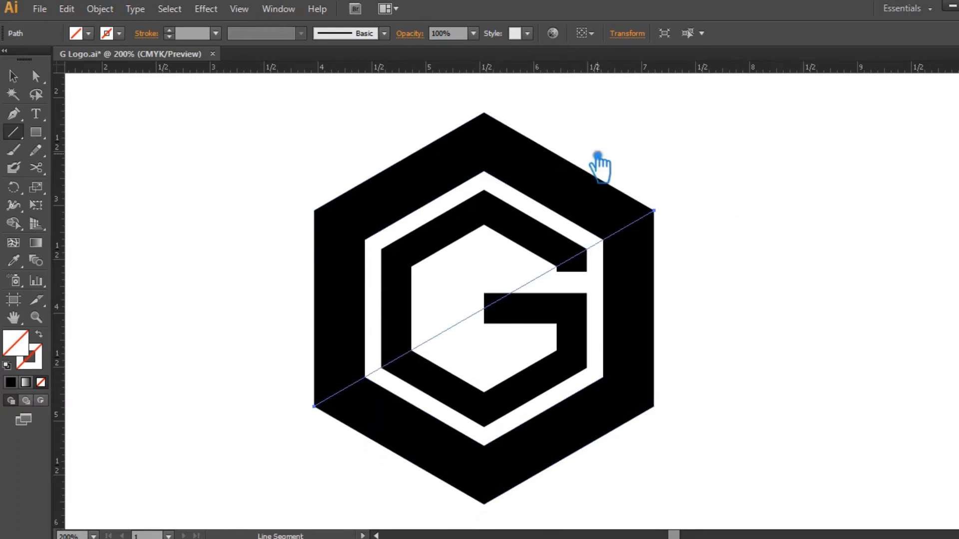
{"action": "left_click_drag", "start_coordinate": [499, 118], "coordinate": [493, 513]}
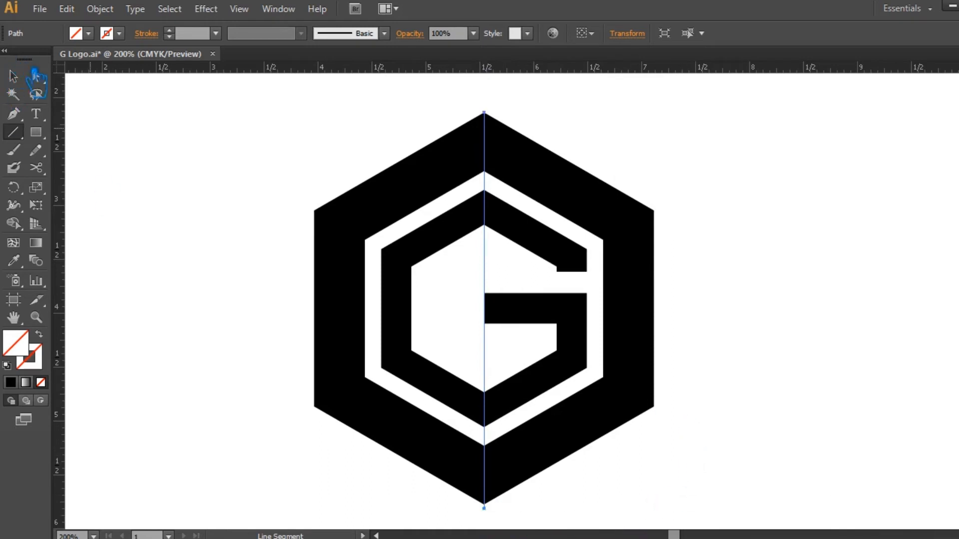
Step: Delete the two horizontal construction lines that pass through the outer hexagon's upper and lower side corners
{"action": "left_click", "coordinate": [15, 77]}
{"action": "left_click_drag", "start_coordinate": [766, 485], "coordinate": [205, 94]}
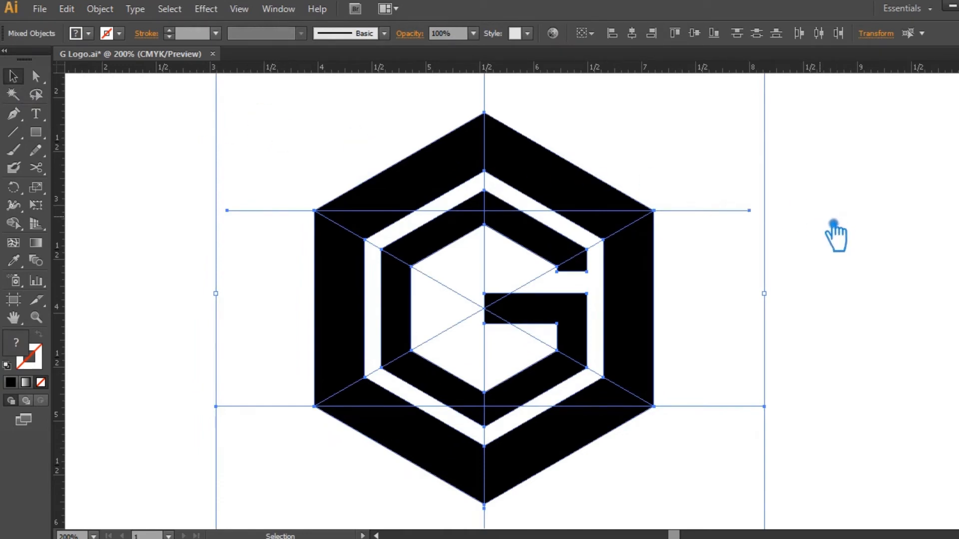
{"action": "left_click", "coordinate": [835, 233]}
{"action": "left_click", "coordinate": [253, 217]}
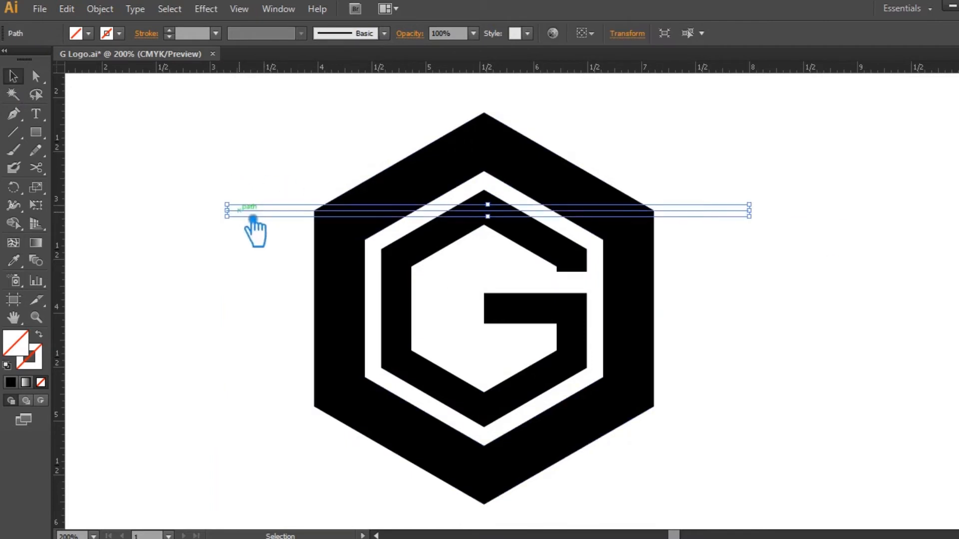
{"action": "key", "text": "Delete"}
{"action": "left_click", "coordinate": [277, 411]}
{"action": "key", "text": "Delete"}
Step: Split the whole logo along the diagonal and vertical lines with the Divide pathfinder operation and ungroup the pieces
{"action": "left_click_drag", "start_coordinate": [762, 497], "coordinate": [236, 134]}
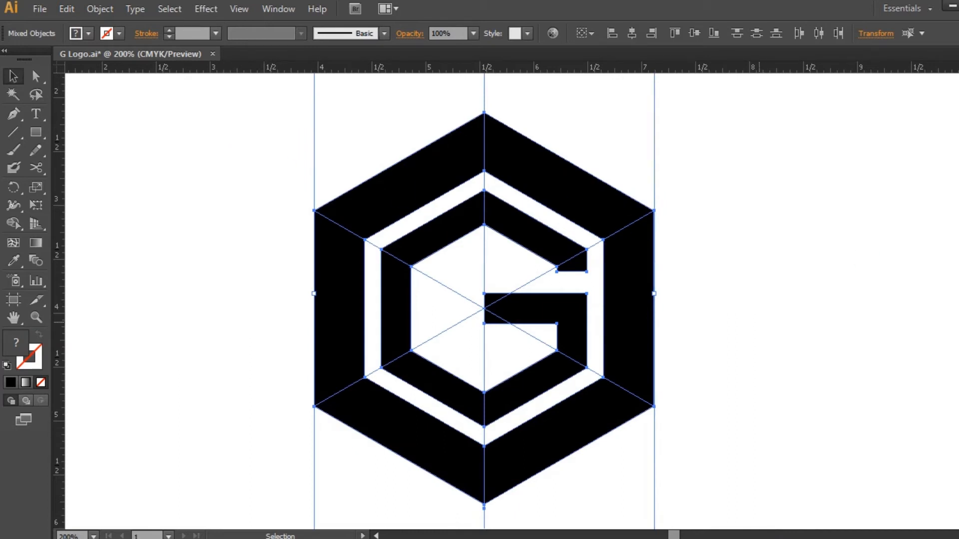
{"action": "key", "text": "ctrl+shift+F9"}
{"action": "left_click", "coordinate": [837, 433]}
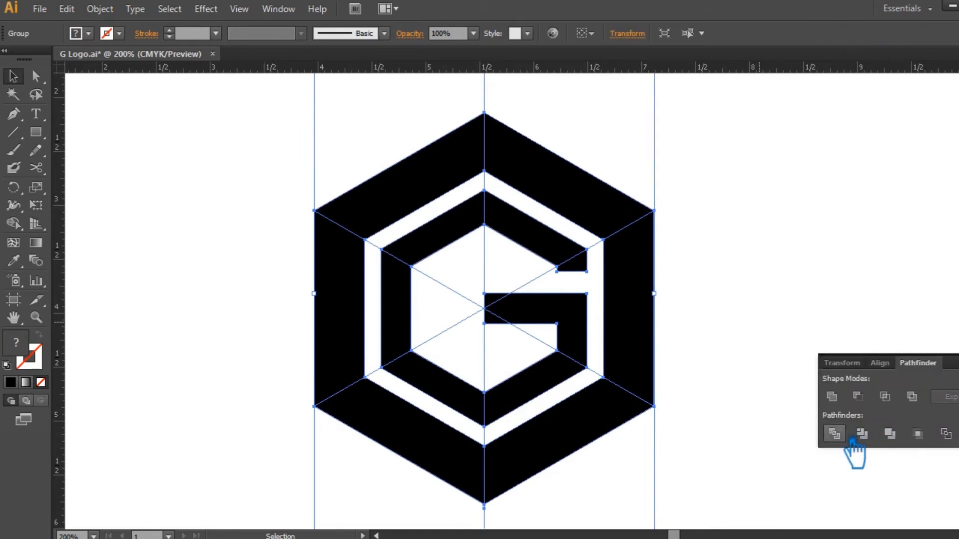
{"action": "left_click", "coordinate": [896, 279]}
{"action": "right_click", "coordinate": [522, 225]}
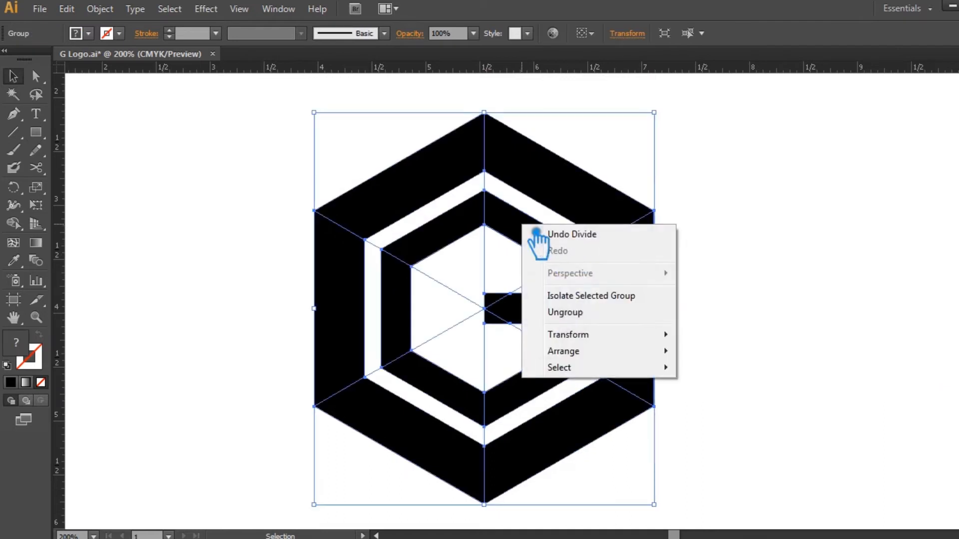
{"action": "left_click", "coordinate": [575, 313]}
{"action": "left_click", "coordinate": [839, 274]}
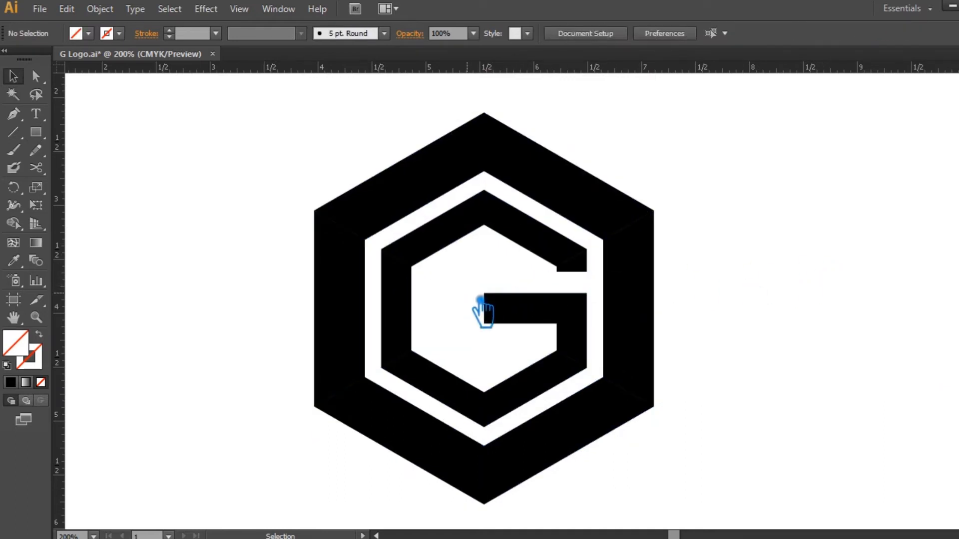
Step: Delete the unfilled leftover pieces in the white areas inside and around the G
{"action": "left_click", "coordinate": [500, 278]}
{"action": "key", "text": "Delete"}
{"action": "left_click", "coordinate": [545, 345]}
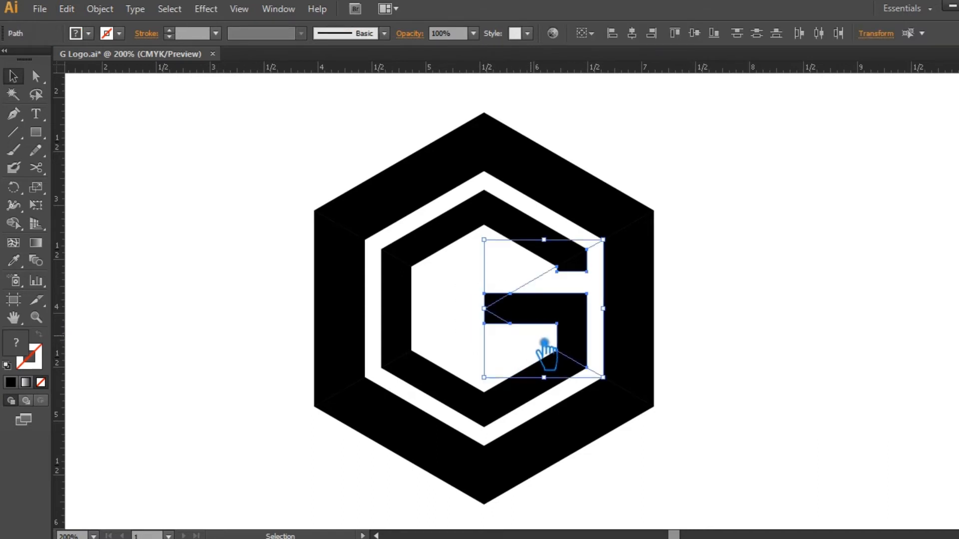
{"action": "left_click", "coordinate": [449, 278]}
{"action": "left_click", "coordinate": [555, 288]}
{"action": "key", "text": "Delete"}
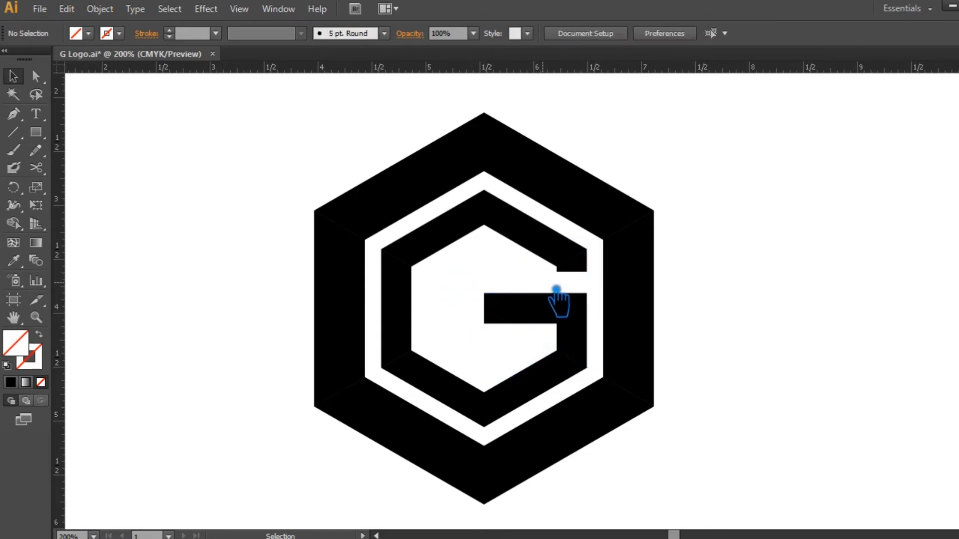
Step: Unite the divided pieces of the G's crossbar and lower-right stem into one shape
{"action": "left_click_drag", "start_coordinate": [463, 285], "coordinate": [534, 337]}
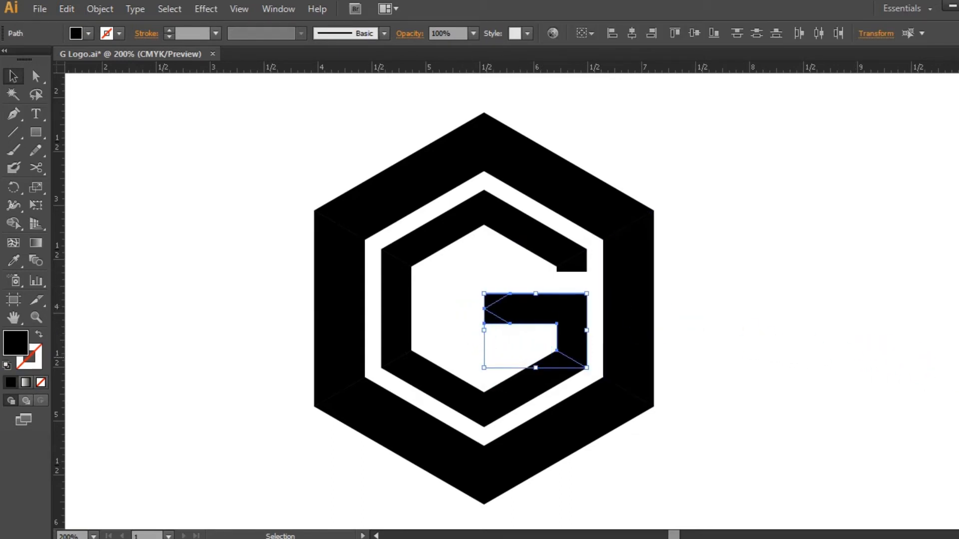
{"action": "key", "text": "ctrl+shift+F9"}
{"action": "left_click", "coordinate": [858, 397]}
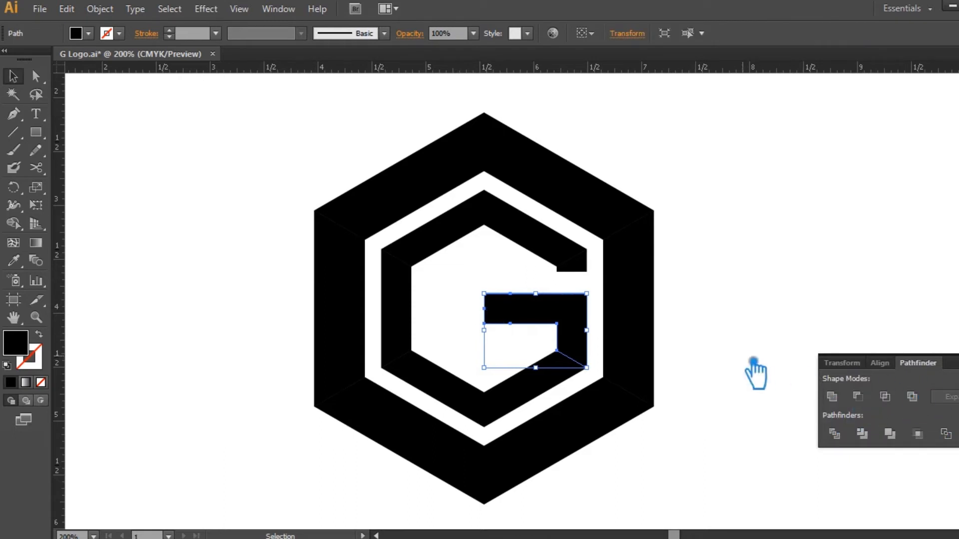
Step: Delete the three extra anchor points at the inner end of the G's crossbar and deselect the shape
{"action": "key", "text": "p"}
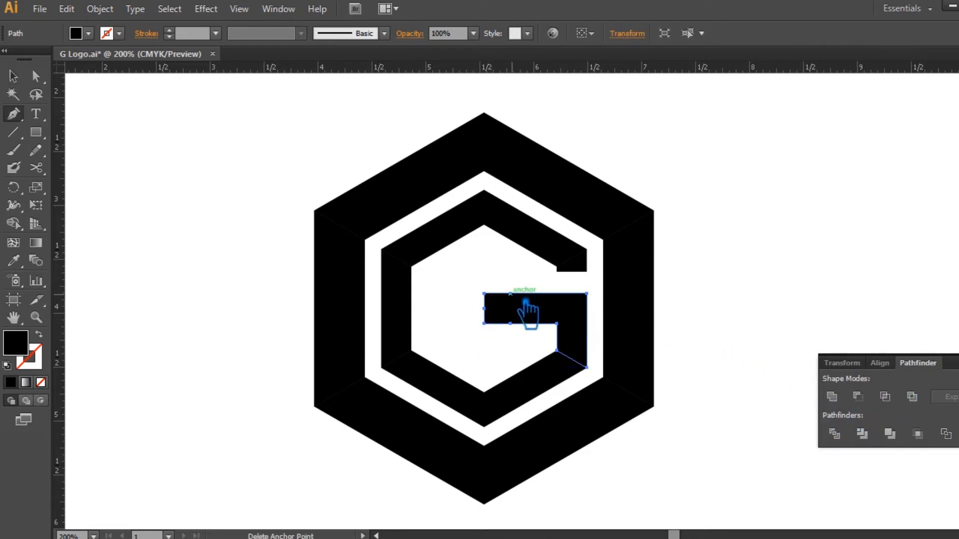
{"action": "left_click", "coordinate": [526, 302]}
{"action": "left_click", "coordinate": [484, 308]}
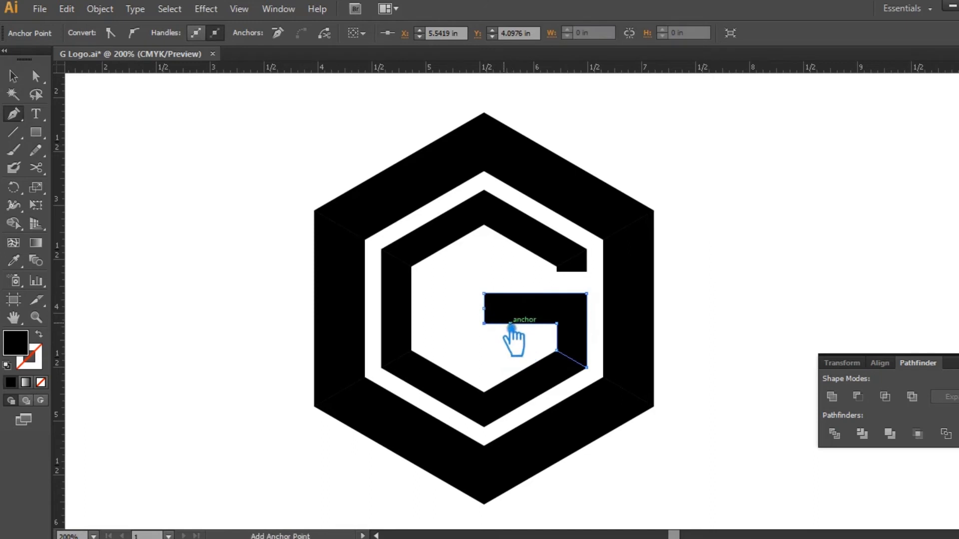
{"action": "left_click", "coordinate": [515, 328]}
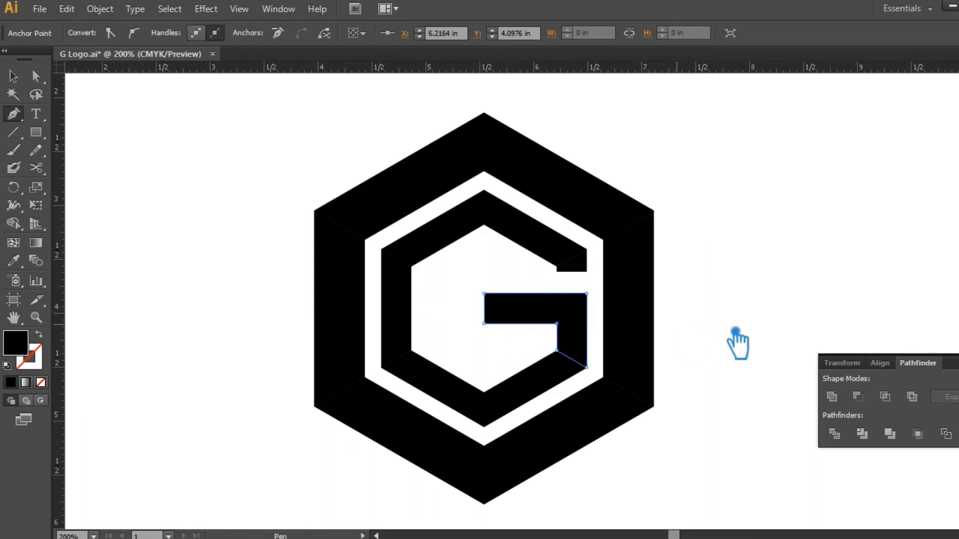
{"action": "key", "text": "shift+Tab"}
{"action": "left_click", "coordinate": [13, 77]}
{"action": "left_click", "coordinate": [759, 241]}
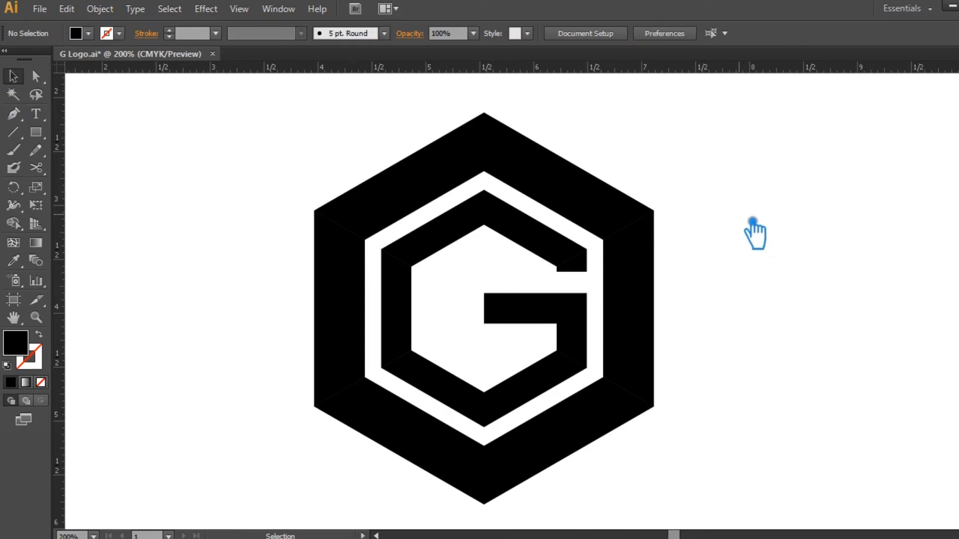
Step: Fill the upper-right segment of the outer hexagon with light blue, switching the colour mode from Grayscale to RGB
{"action": "left_click", "coordinate": [603, 192]}
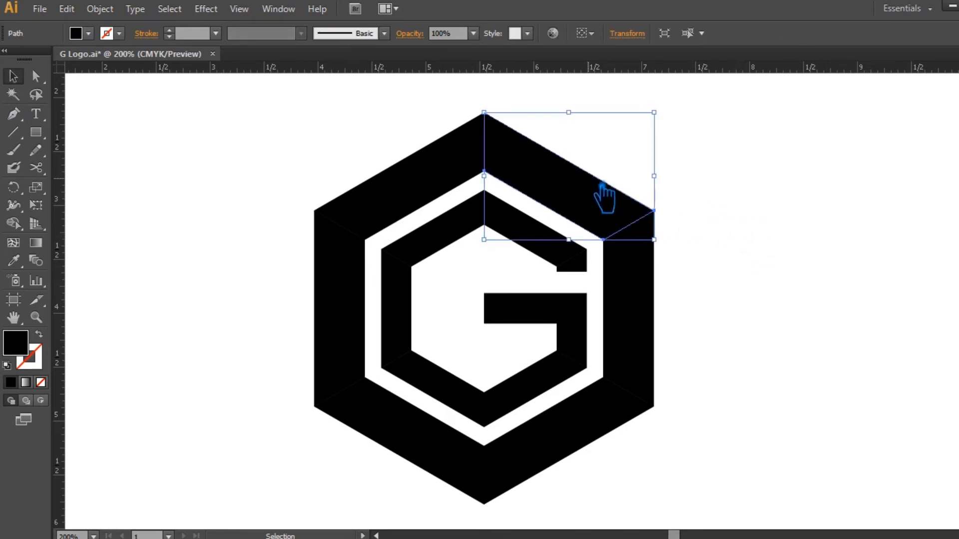
{"action": "double_click", "coordinate": [35, 350]}
{"action": "left_click", "coordinate": [772, 212]}
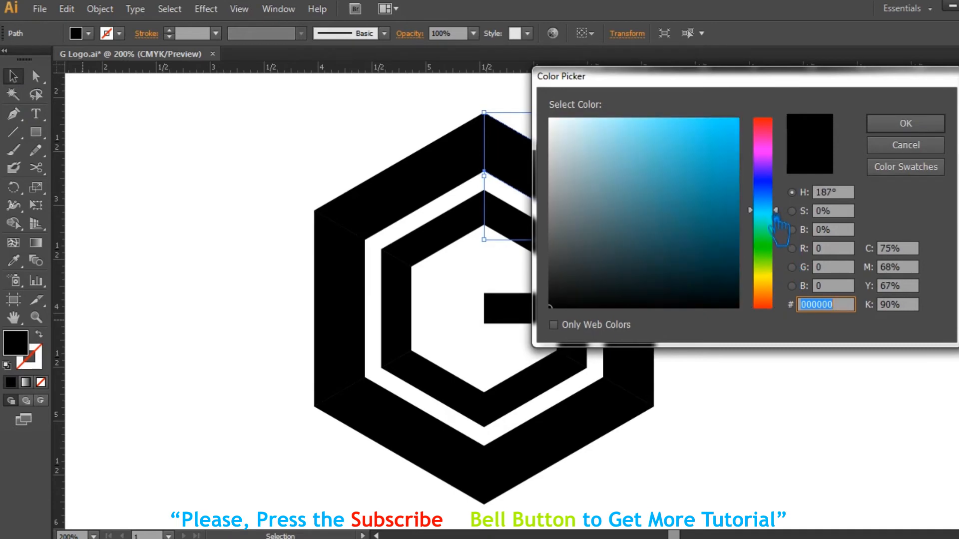
{"action": "left_click", "coordinate": [643, 130]}
{"action": "left_click", "coordinate": [905, 124]}
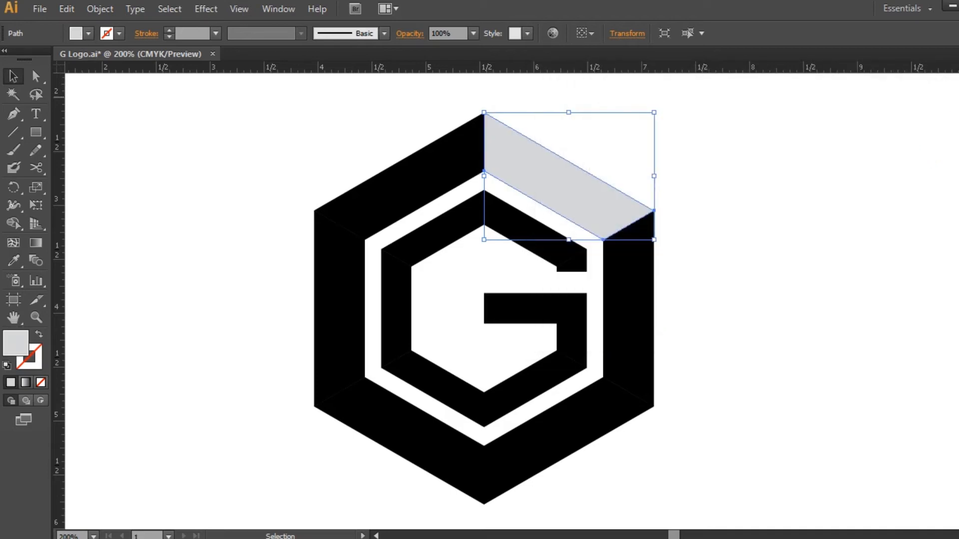
{"action": "key", "text": "F6"}
{"action": "left_click", "coordinate": [953, 62]}
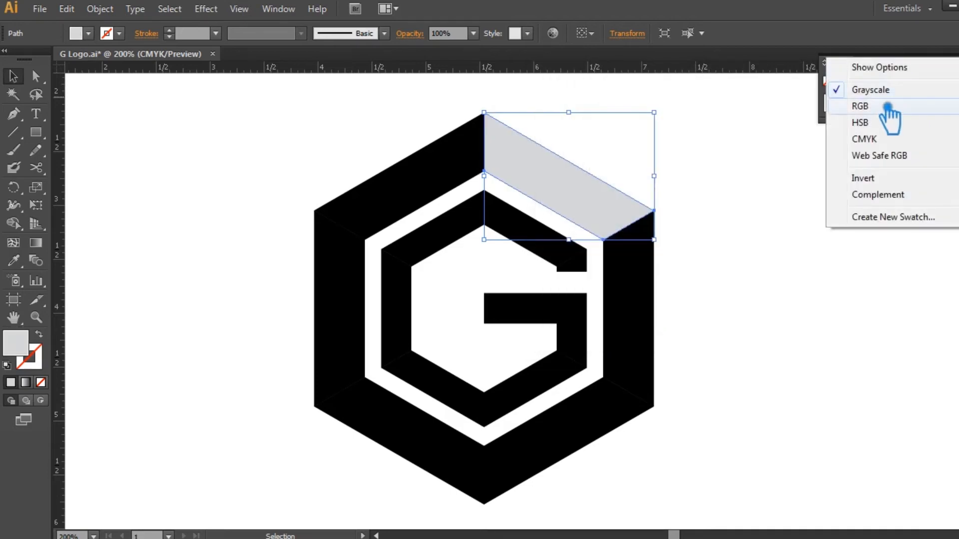
{"action": "left_click", "coordinate": [917, 107]}
Step: Fill the outer hexagon's upper-left segment with a medium blue by sampling the light blue segment's colour and darkening it
{"action": "left_click", "coordinate": [462, 162]}
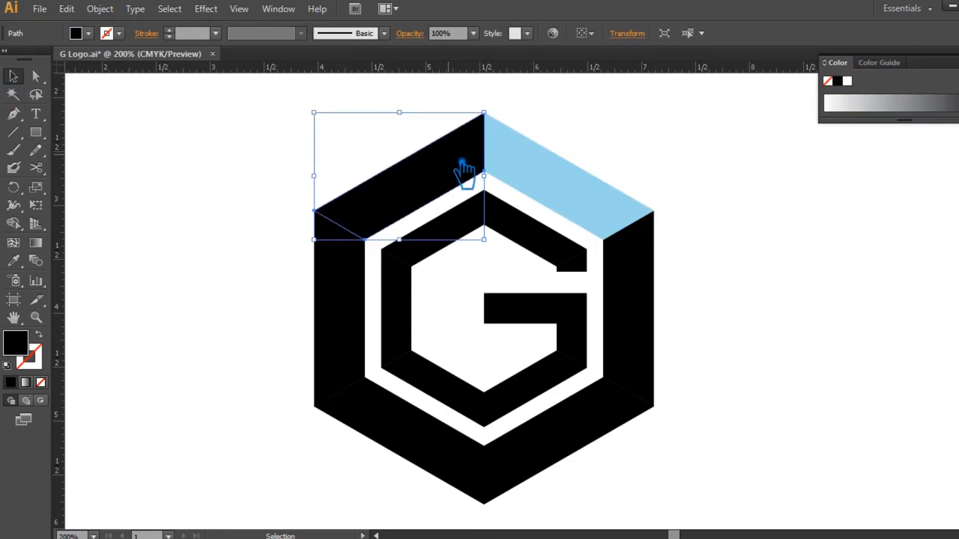
{"action": "key", "text": "i"}
{"action": "left_click", "coordinate": [594, 209]}
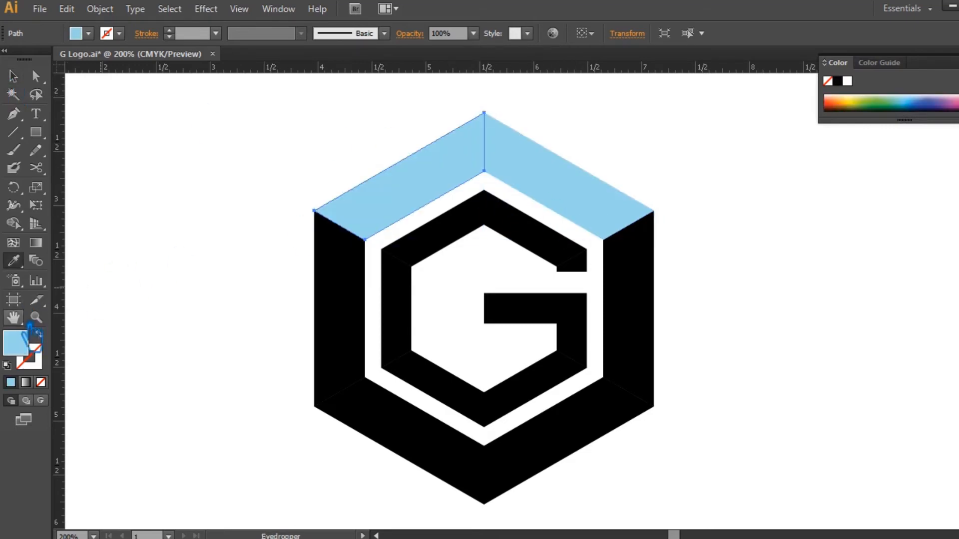
{"action": "double_click", "coordinate": [29, 347]}
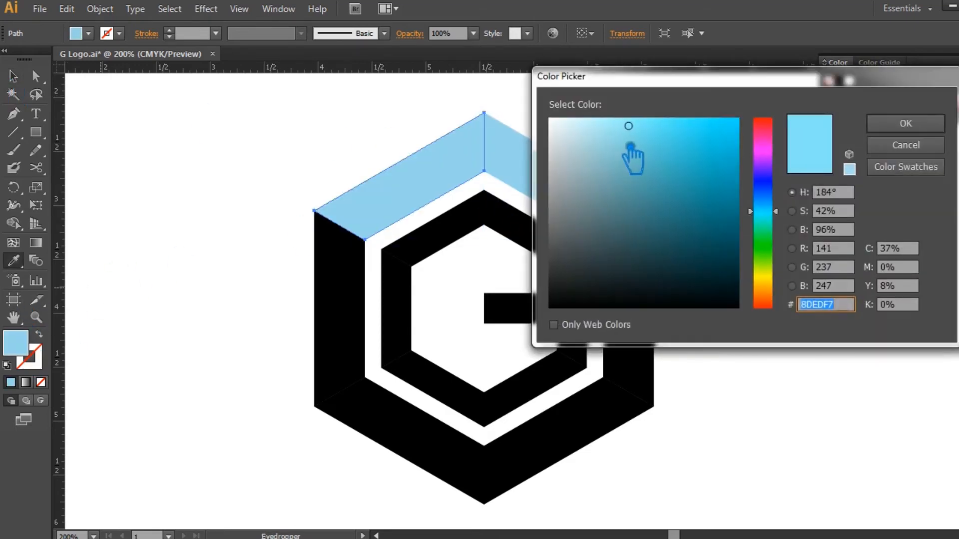
{"action": "left_click", "coordinate": [666, 158]}
{"action": "left_click", "coordinate": [894, 125]}
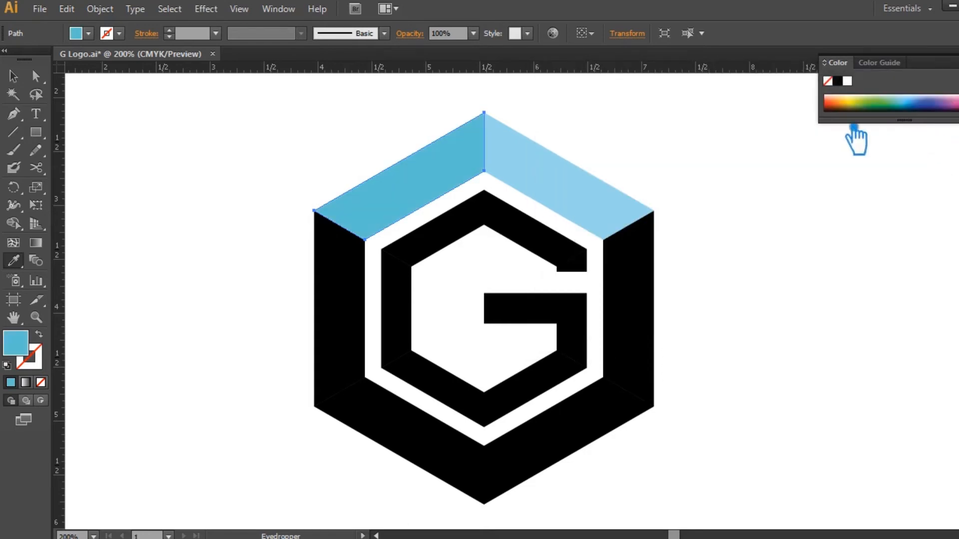
{"action": "double_click", "coordinate": [22, 346]}
{"action": "left_click", "coordinate": [670, 168]}
Step: Fill the outer hexagon's left segment with the darker teal 3B9694, starting from the upper-left segment's sampled colour
{"action": "left_click", "coordinate": [13, 76]}
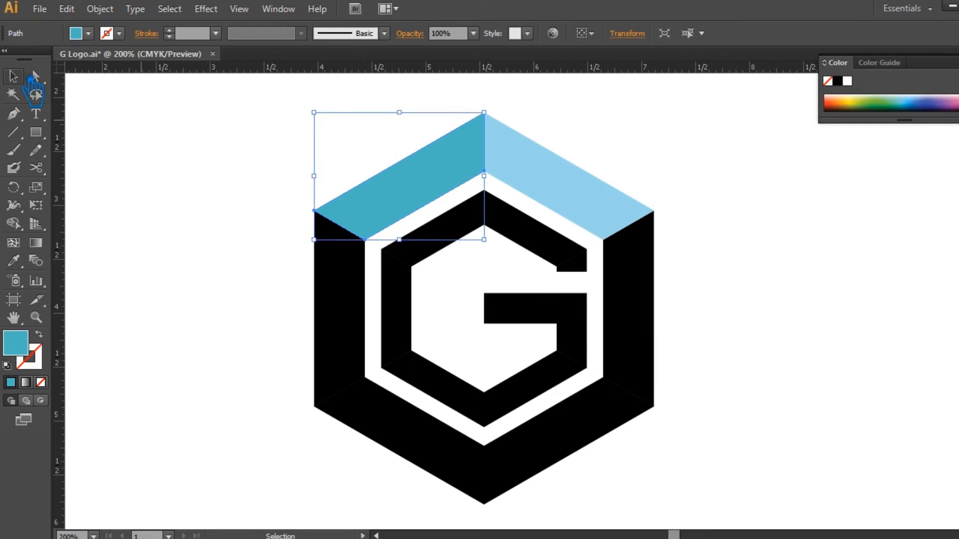
{"action": "left_click", "coordinate": [360, 338]}
{"action": "key", "text": "i"}
{"action": "left_click", "coordinate": [342, 229]}
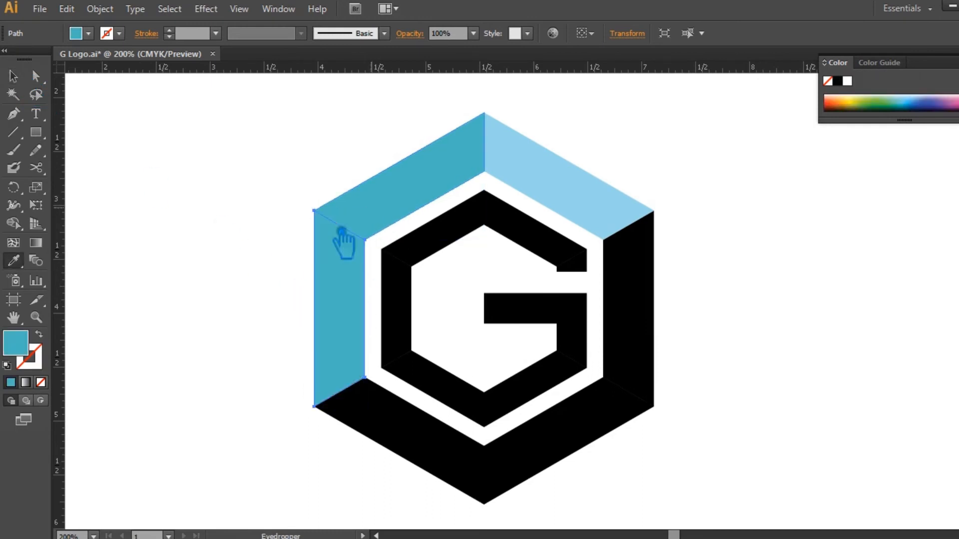
{"action": "double_click", "coordinate": [15, 344]}
{"action": "left_click", "coordinate": [681, 202]}
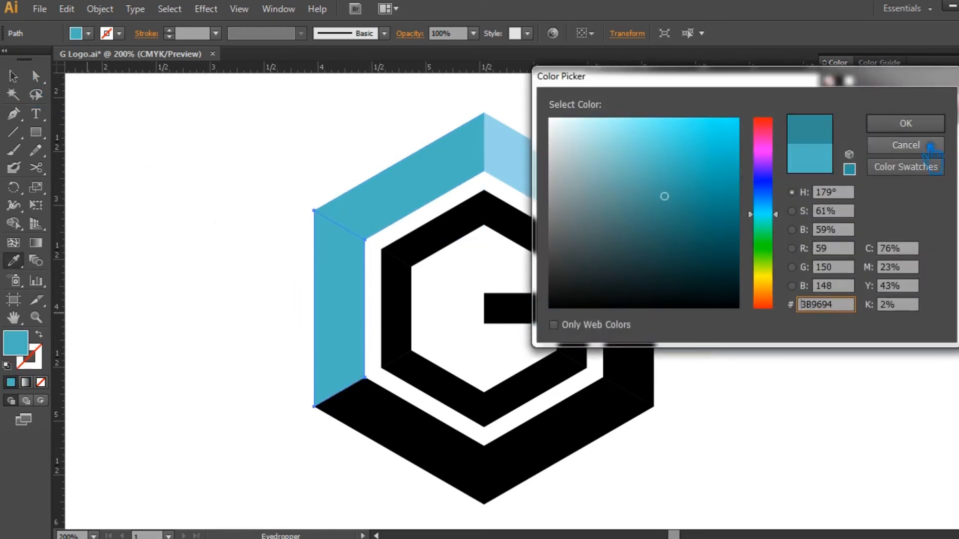
{"action": "left_click", "coordinate": [906, 124]}
Step: Fill the outer hexagon's lower-left segment with the darker teal 26726E, starting from the left segment's sampled colour
{"action": "key", "text": "v"}
{"action": "left_click", "coordinate": [394, 454]}
{"action": "key", "text": "i"}
{"action": "left_click", "coordinate": [368, 349]}
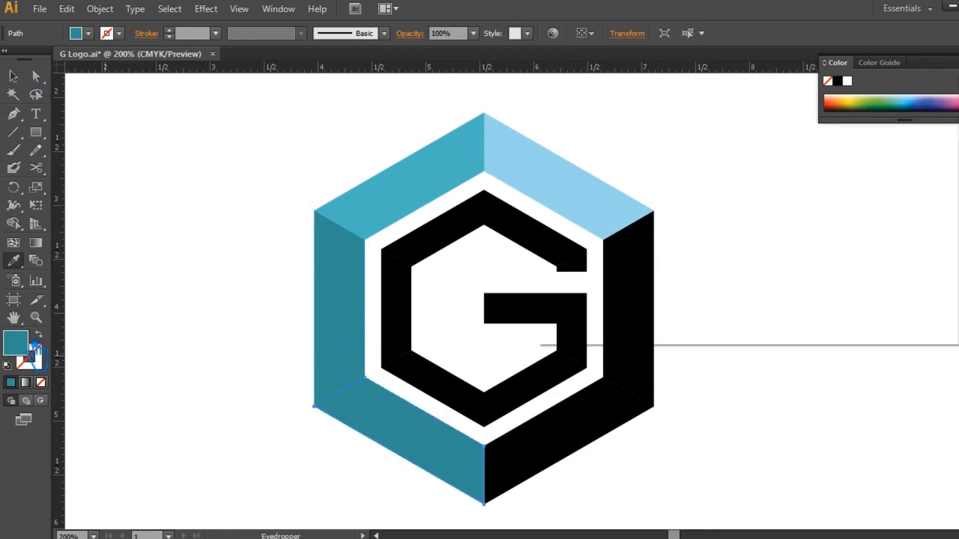
{"action": "double_click", "coordinate": [34, 345]}
{"action": "left_click", "coordinate": [690, 230]}
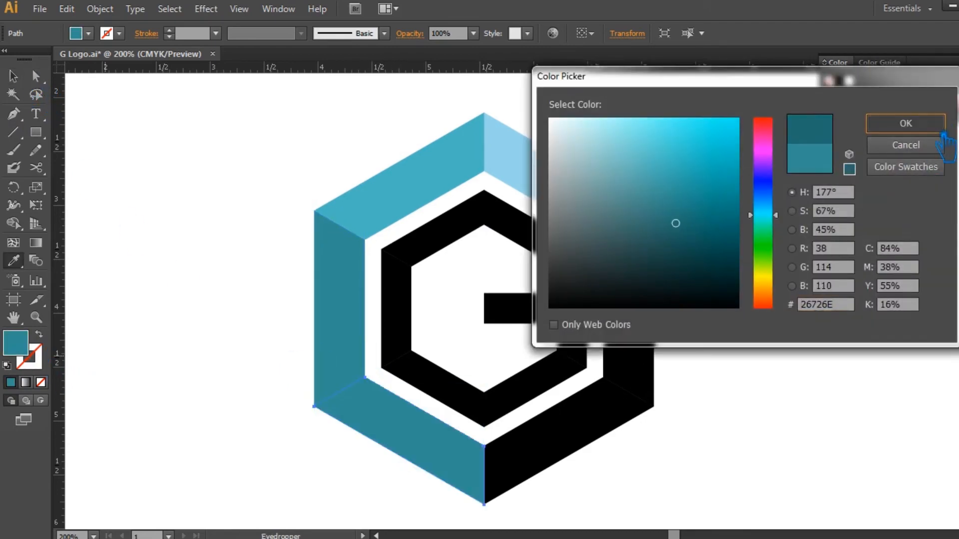
{"action": "left_click", "coordinate": [905, 123]}
Step: Fill the outer hexagon's lower-right segment with the dark teal 144C48, starting from the lower-left segment's sampled colour
{"action": "key", "text": "v"}
{"action": "left_click", "coordinate": [564, 449]}
{"action": "key", "text": "i"}
{"action": "left_click", "coordinate": [429, 455]}
{"action": "double_click", "coordinate": [25, 344]}
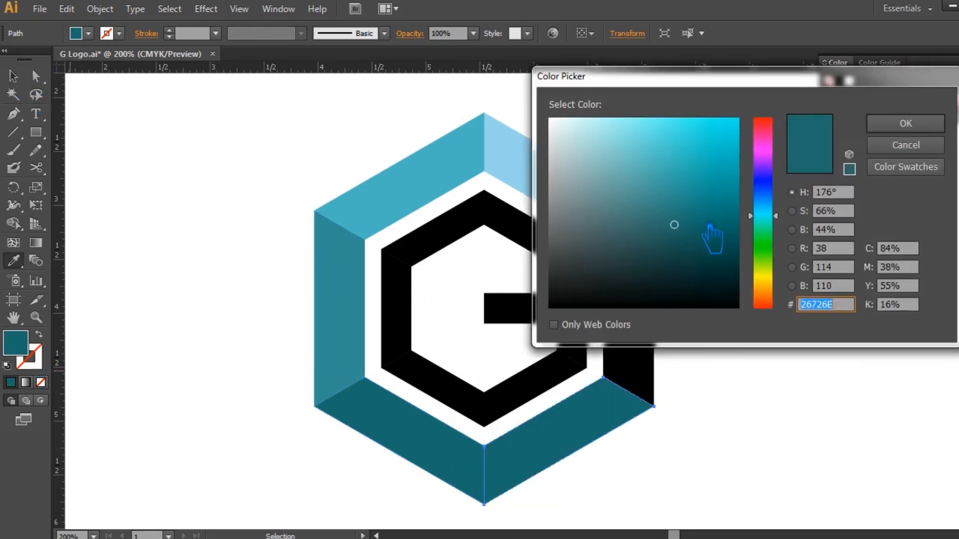
{"action": "left_click", "coordinate": [693, 253]}
{"action": "left_click", "coordinate": [906, 123]}
Step: Fill the outer hexagon's right segment with the darkest teal by sampling the lower-right segment's colour and darkening it
{"action": "key", "text": "v"}
{"action": "left_click", "coordinate": [650, 278]}
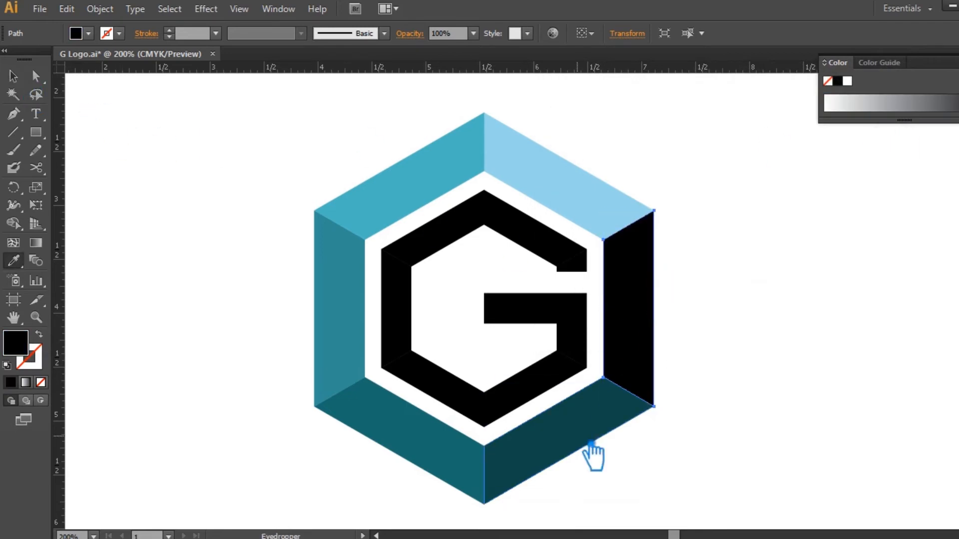
{"action": "key", "text": "i"}
{"action": "left_click", "coordinate": [593, 454]}
{"action": "double_click", "coordinate": [25, 345]}
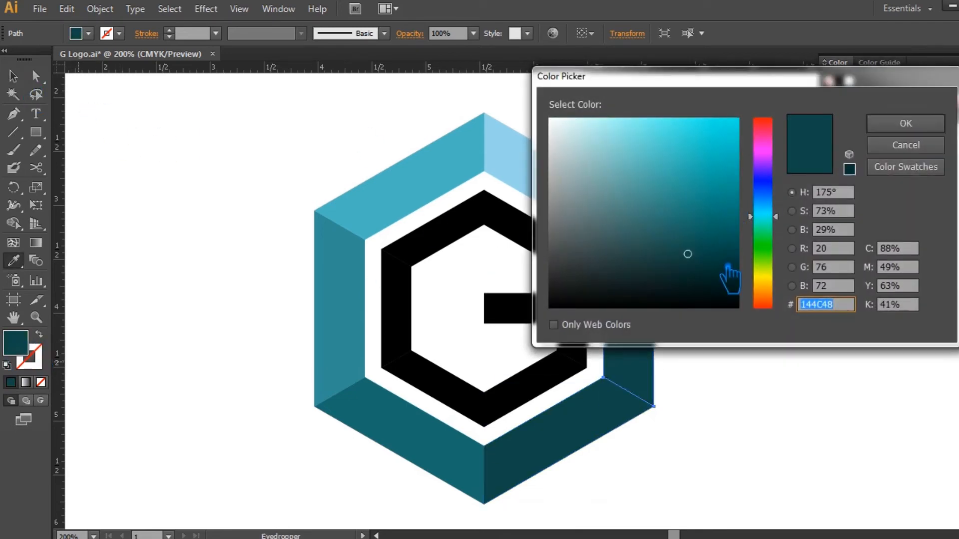
{"action": "left_click", "coordinate": [698, 270]}
{"action": "left_click", "coordinate": [905, 124]}
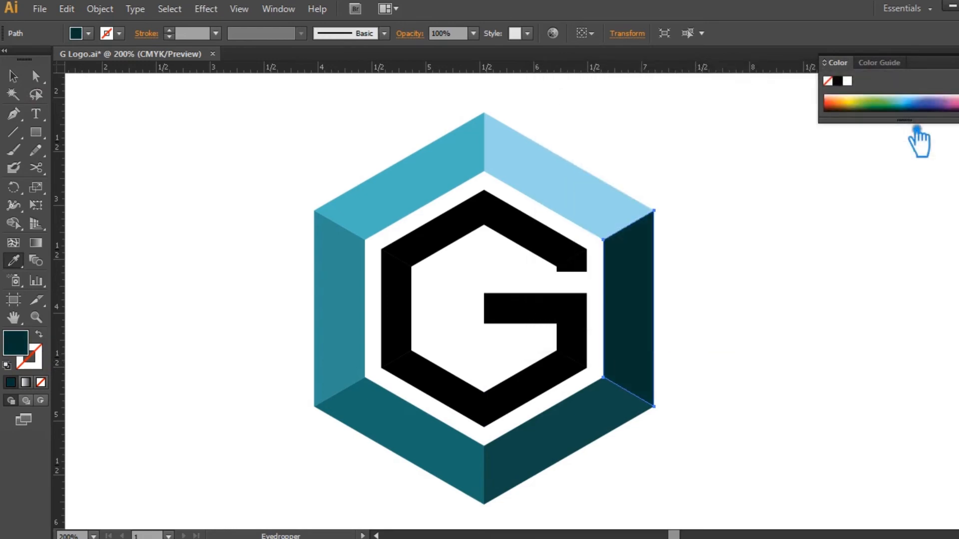
Step: Unite the G's upper-right segment with the small end piece below it into one shape, and deselect it
{"action": "left_click", "coordinate": [13, 76]}
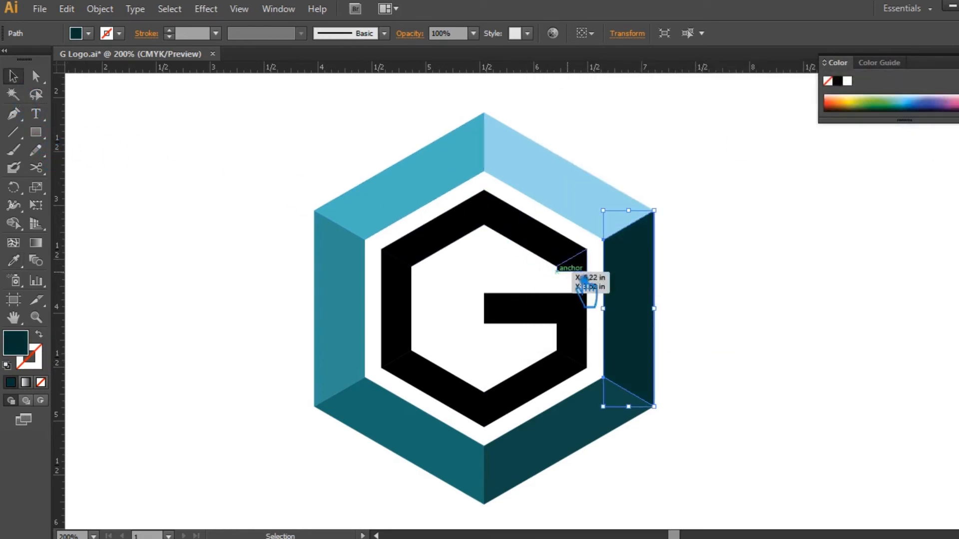
{"action": "left_click", "coordinate": [574, 263]}
{"action": "left_click", "coordinate": [545, 252], "text": "shift"}
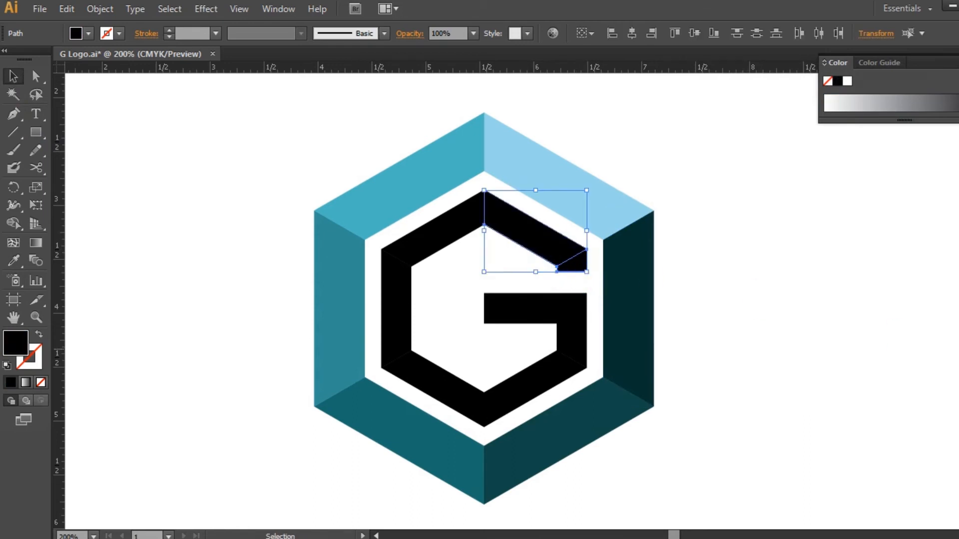
{"action": "key", "text": "ctrl+shift+F9"}
{"action": "left_click", "coordinate": [833, 397]}
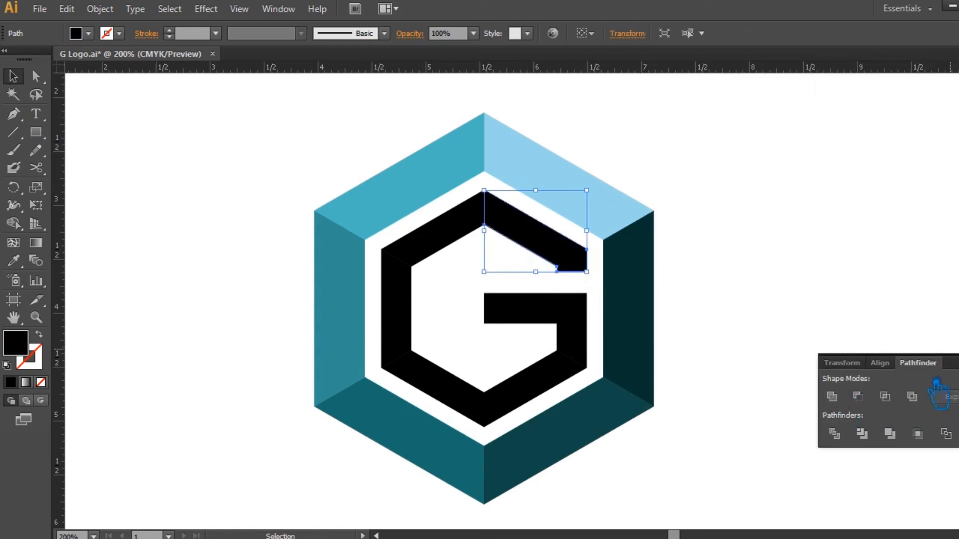
{"action": "key", "text": "ctrl+shift+F9"}
{"action": "left_click", "coordinate": [870, 311]}
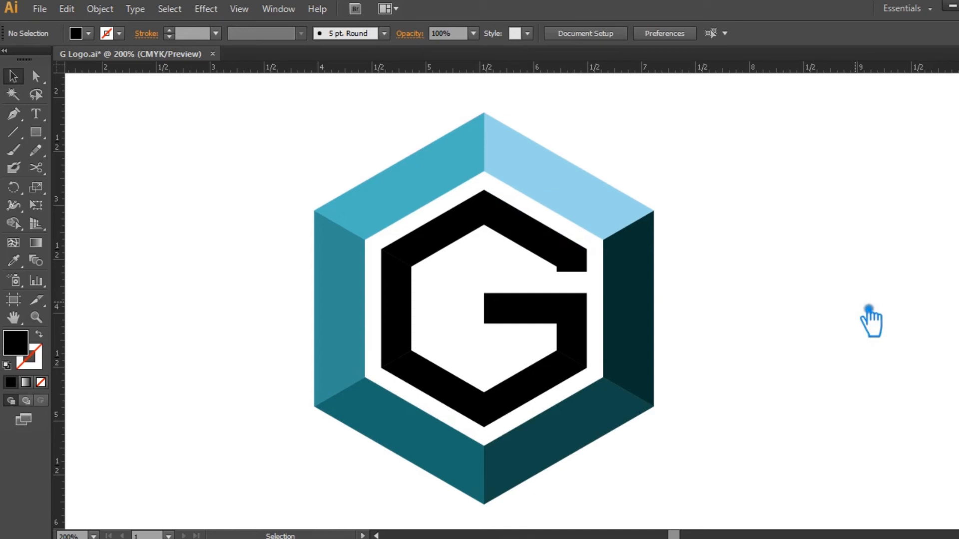
Step: Give the G's upper-right segment the outer hexagon's right-segment colour, and the G's upper-left segment the outer lower-right colour
{"action": "left_click", "coordinate": [545, 248]}
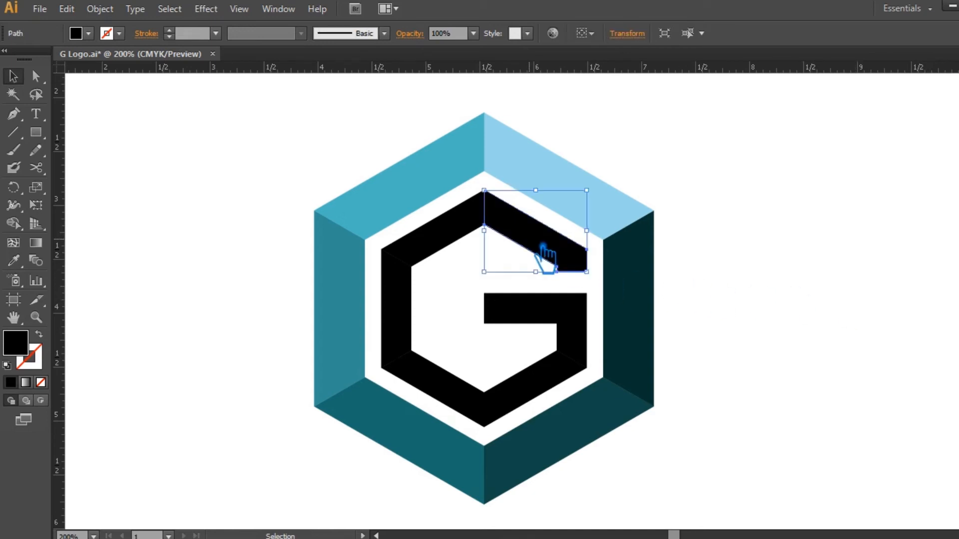
{"action": "key", "text": "i"}
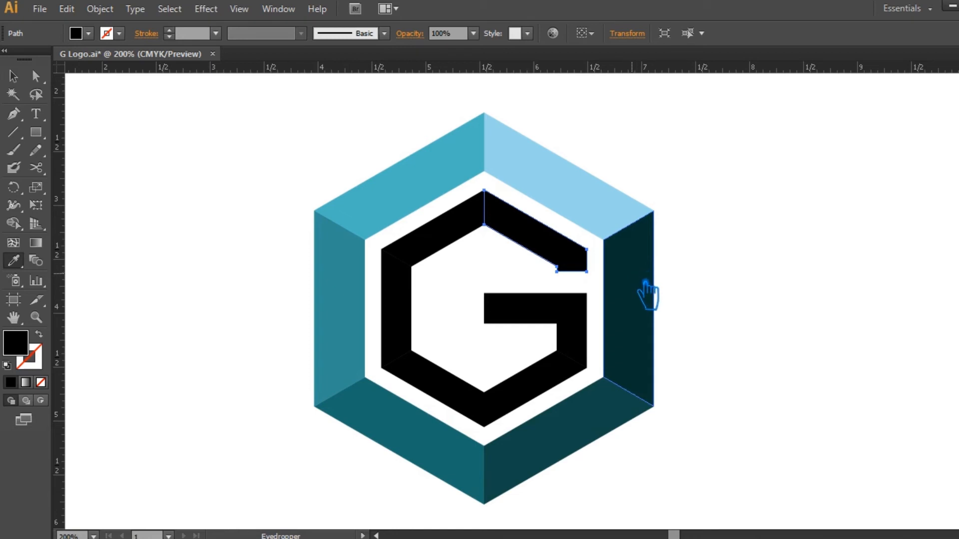
{"action": "left_click", "coordinate": [645, 305]}
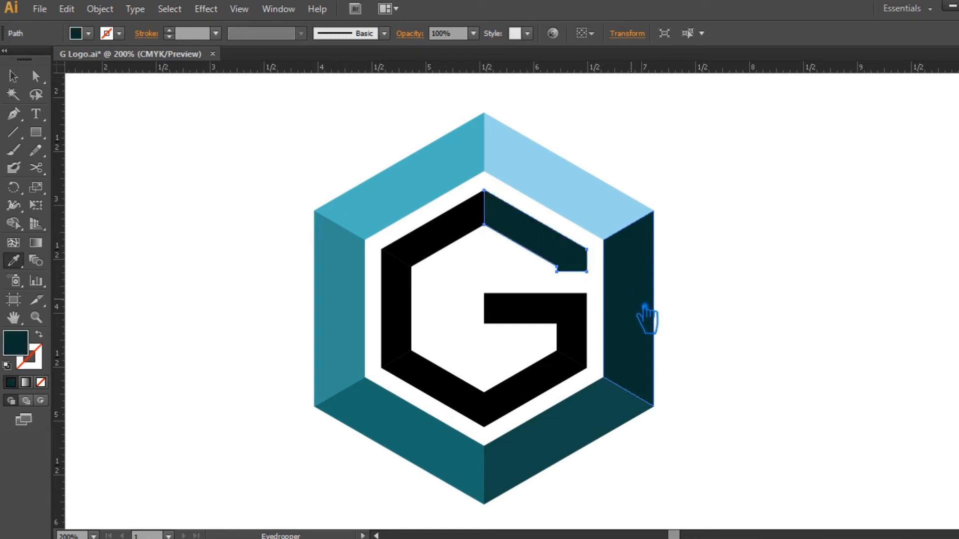
{"action": "key", "text": "v"}
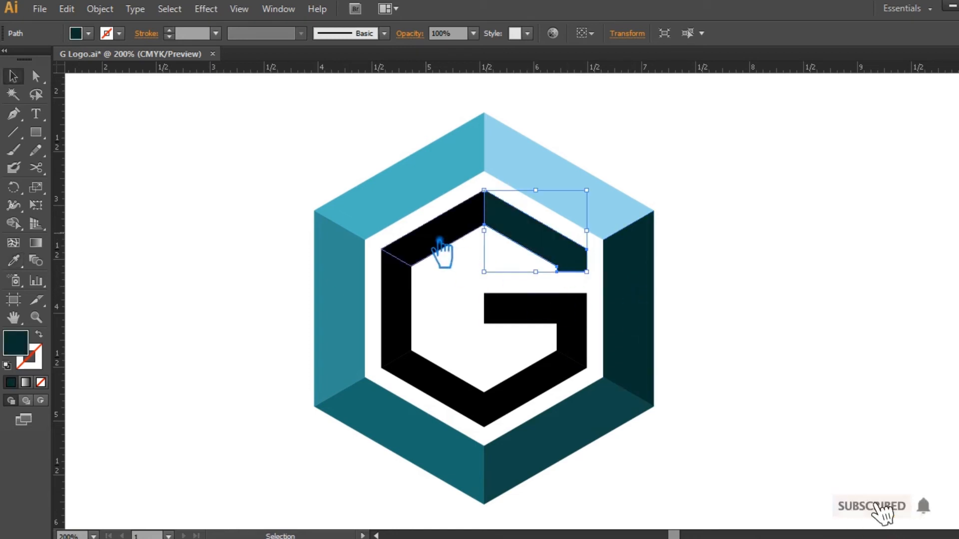
{"action": "left_click", "coordinate": [439, 241]}
{"action": "key", "text": "i"}
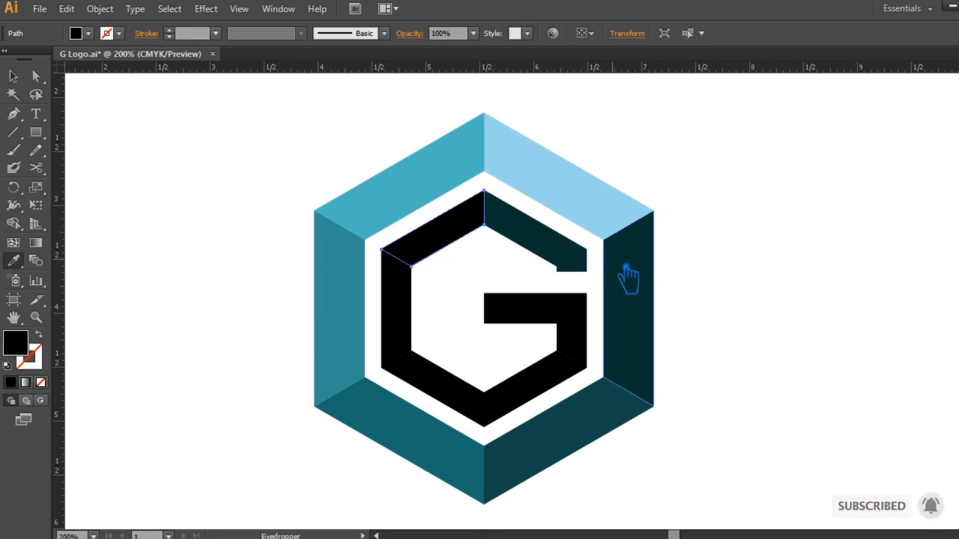
{"action": "left_click", "coordinate": [603, 437]}
Step: Give the G's left segment the outer hexagon's lower-left colour, and the G's lower-left segment the outer left-segment colour
{"action": "key", "text": "v"}
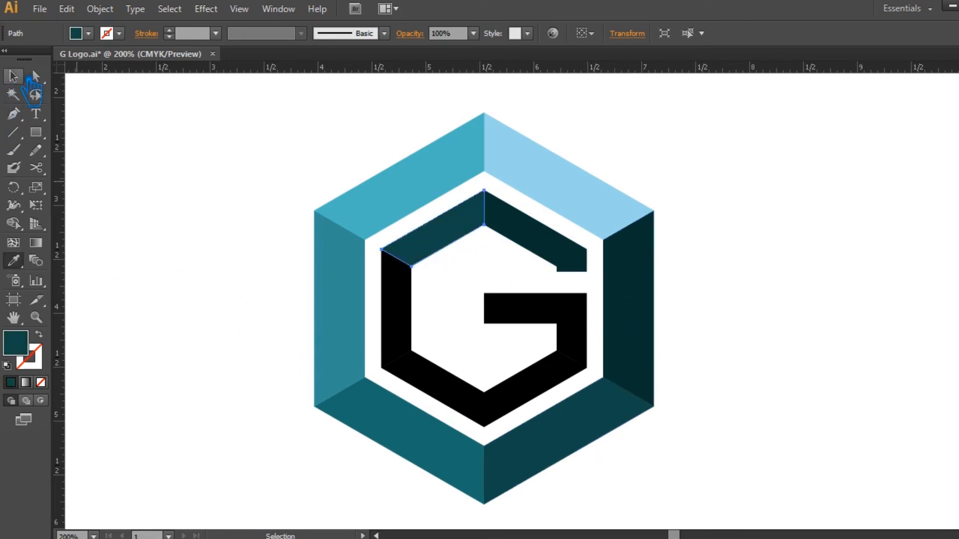
{"action": "left_click", "coordinate": [396, 309]}
{"action": "left_click", "coordinate": [407, 316]}
{"action": "key", "text": "i"}
{"action": "left_click", "coordinate": [452, 452]}
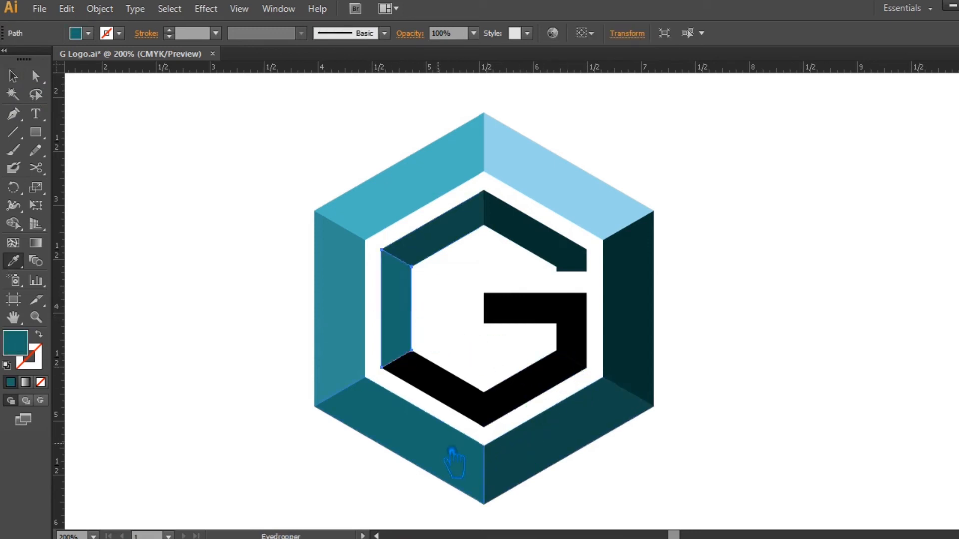
{"action": "key", "text": "v"}
{"action": "left_click", "coordinate": [451, 394]}
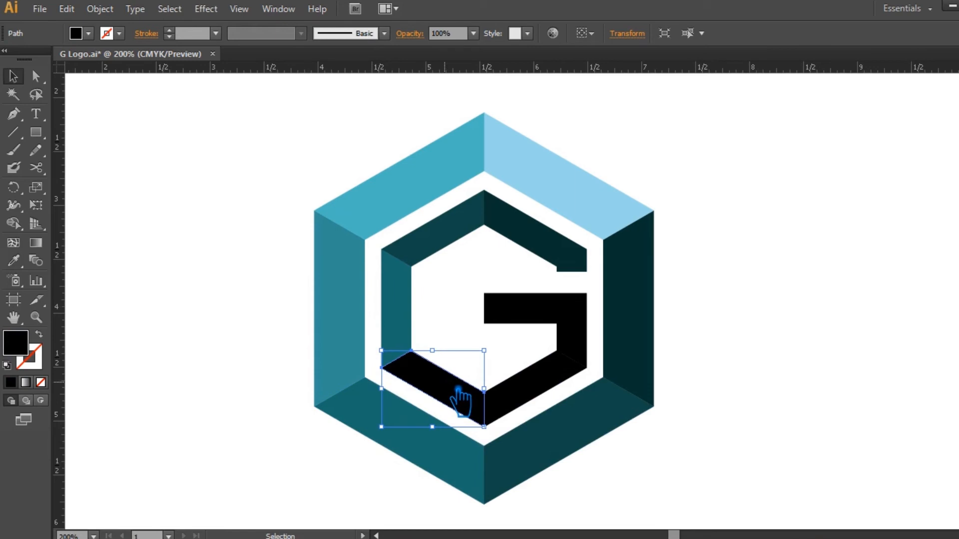
{"action": "key", "text": "i"}
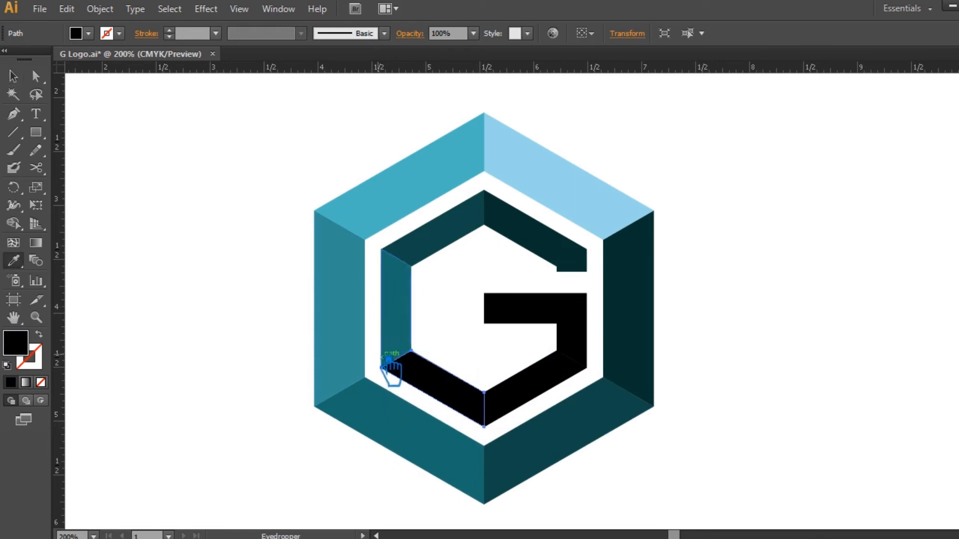
{"action": "left_click", "coordinate": [355, 328]}
Step: Fill the G's lower-right segment with the medium blue sampled from the outer hexagon's upper-left segment
{"action": "key", "text": "v"}
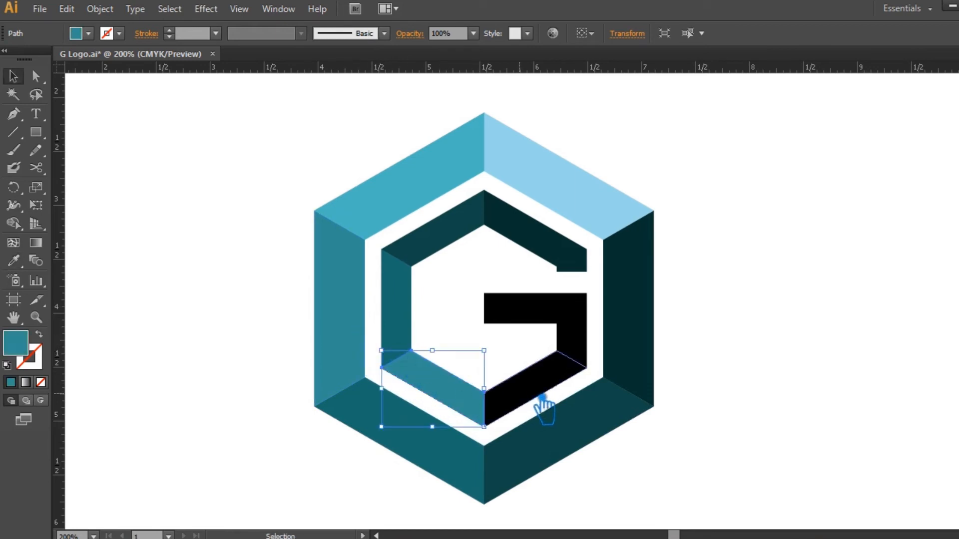
{"action": "left_click", "coordinate": [546, 399]}
{"action": "key", "text": "i"}
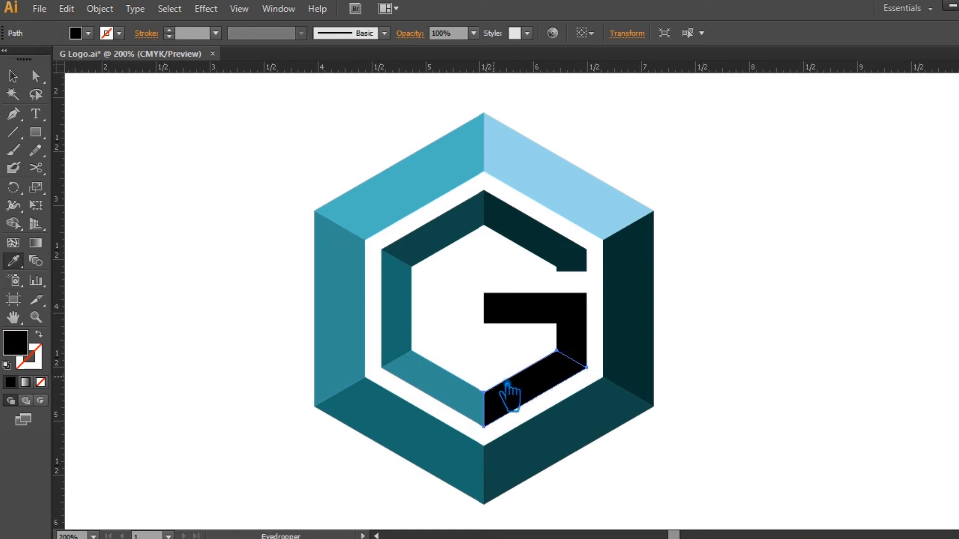
{"action": "left_click", "coordinate": [398, 203]}
{"action": "left_click", "coordinate": [398, 203]}
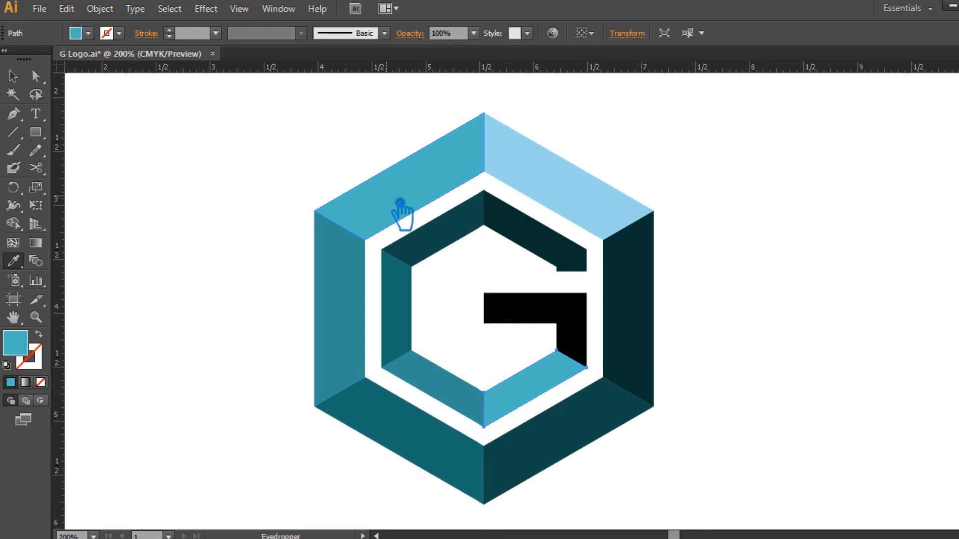
Step: Fill the G's crossbar and stem shape with the light blue of the outer hexagon's upper-right segment, and deselect it
{"action": "key", "text": "v"}
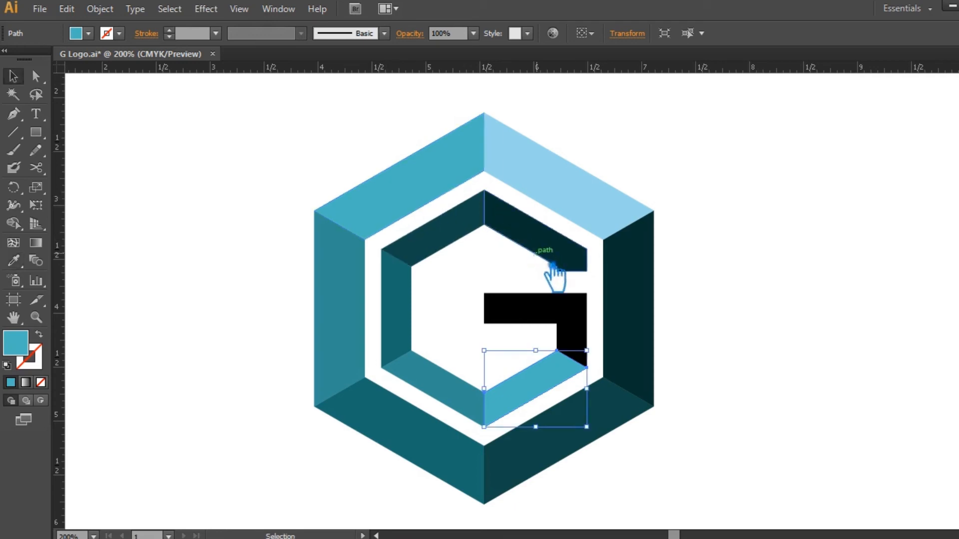
{"action": "left_click", "coordinate": [562, 319]}
{"action": "key", "text": "i"}
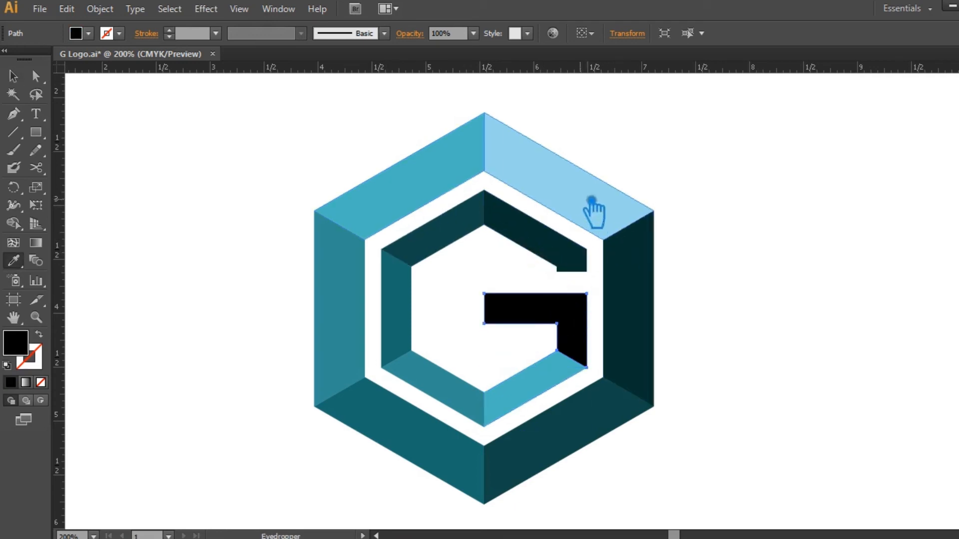
{"action": "left_click", "coordinate": [593, 211]}
{"action": "left_click", "coordinate": [14, 76]}
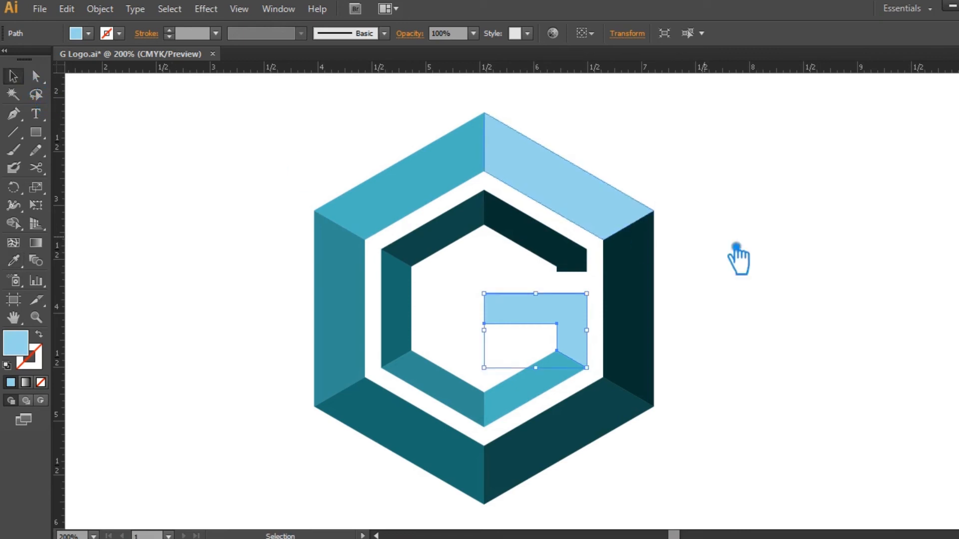
{"action": "left_click", "coordinate": [738, 248]}
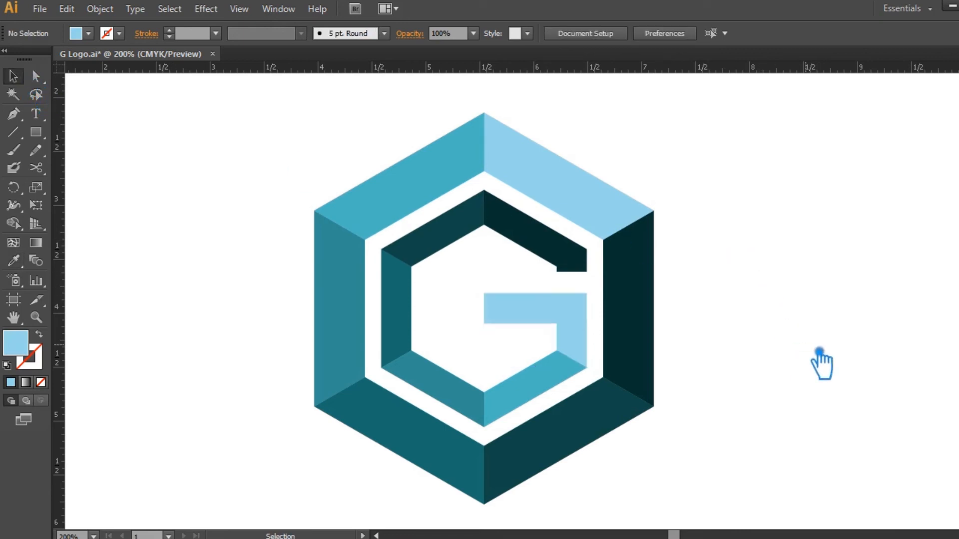
{"action": "left_click", "coordinate": [588, 318]}
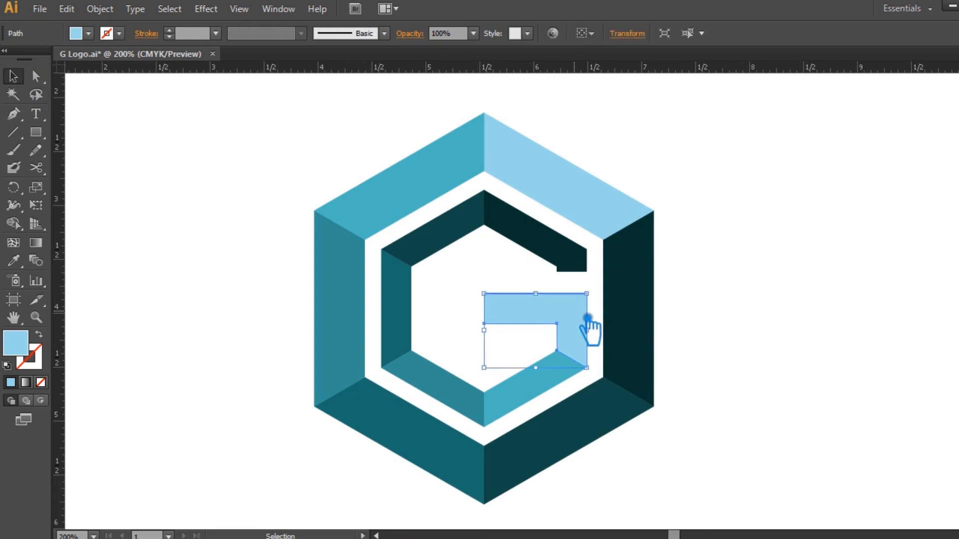
{"action": "left_click", "coordinate": [736, 300]}
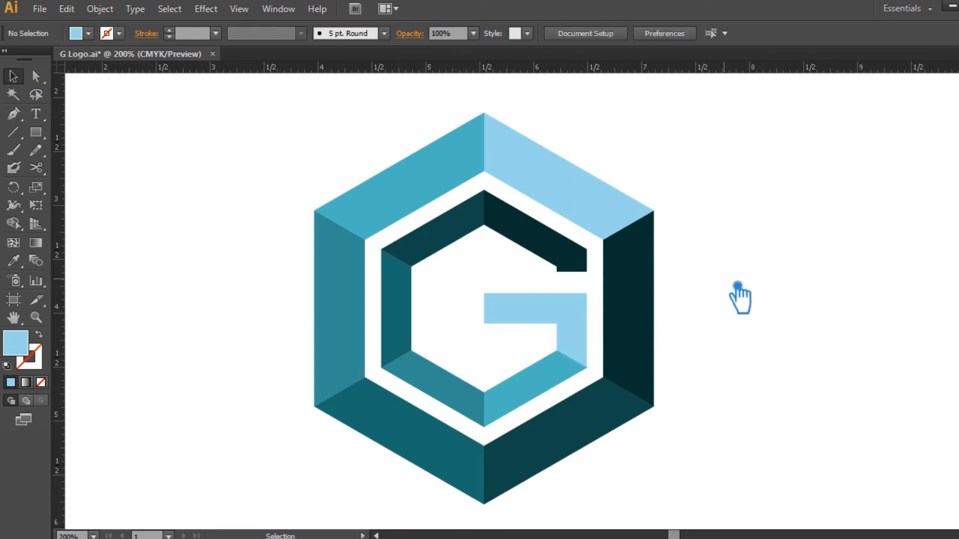
Step: Recolour the G's upper-right segment with the dark olive green 2B440E, and deselect it
{"action": "left_click", "coordinate": [558, 257]}
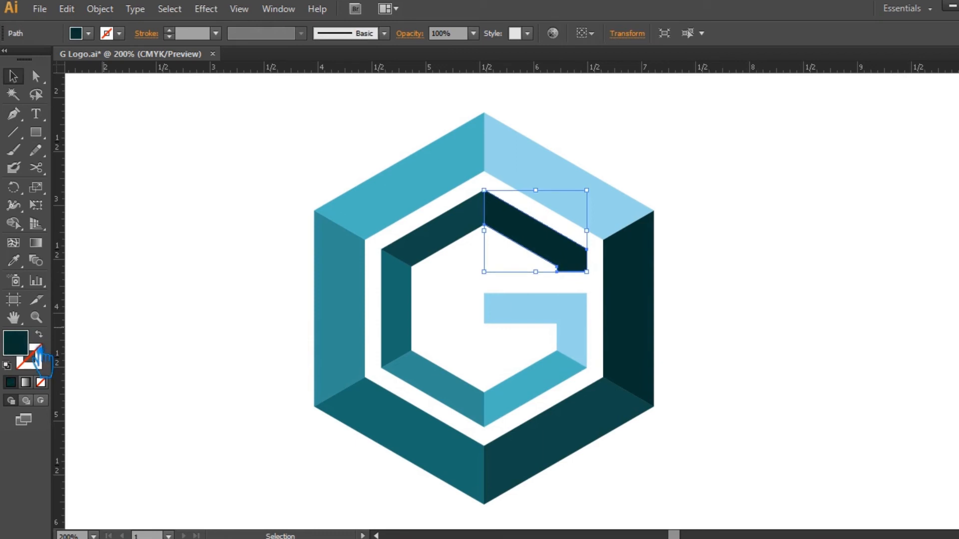
{"action": "double_click", "coordinate": [22, 351]}
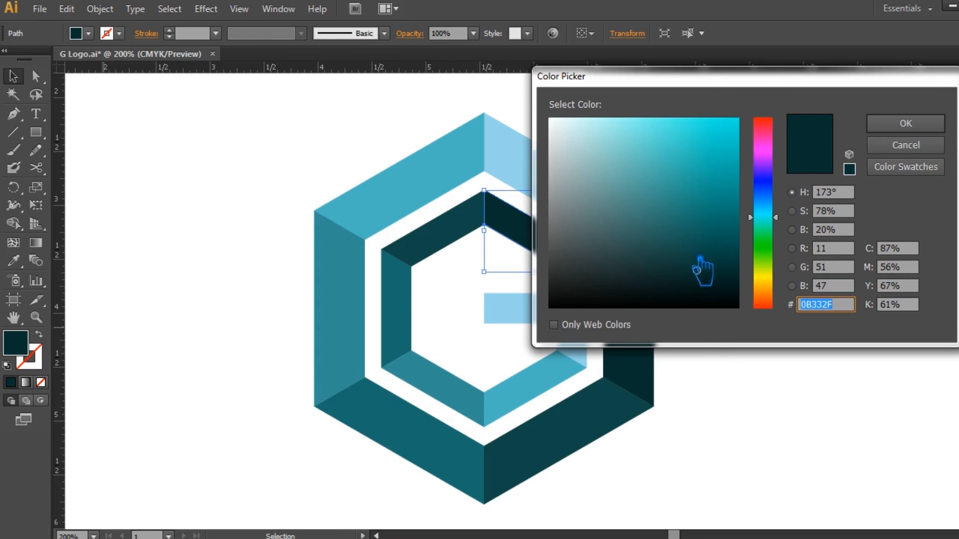
{"action": "left_click_drag", "start_coordinate": [778, 272], "coordinate": [780, 262]}
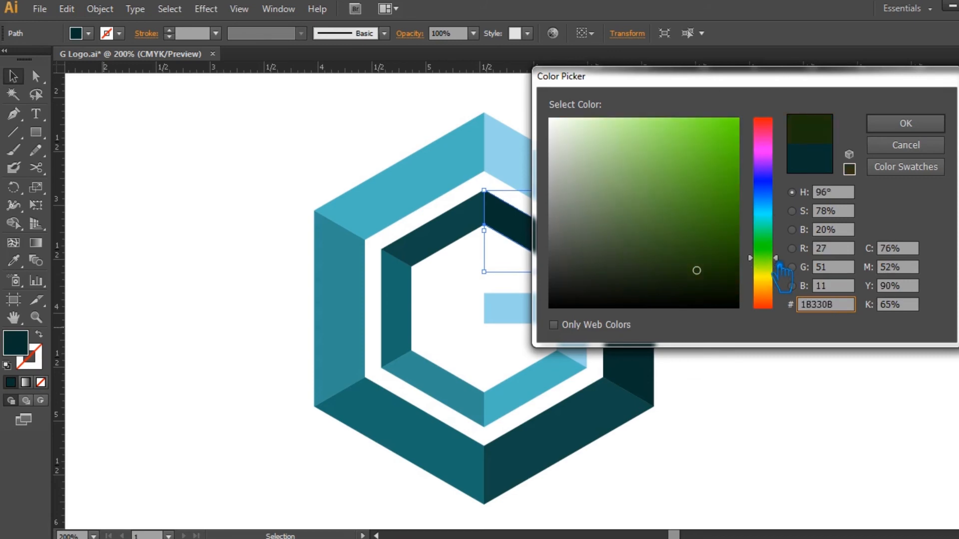
{"action": "left_click_drag", "start_coordinate": [711, 258], "coordinate": [714, 263]}
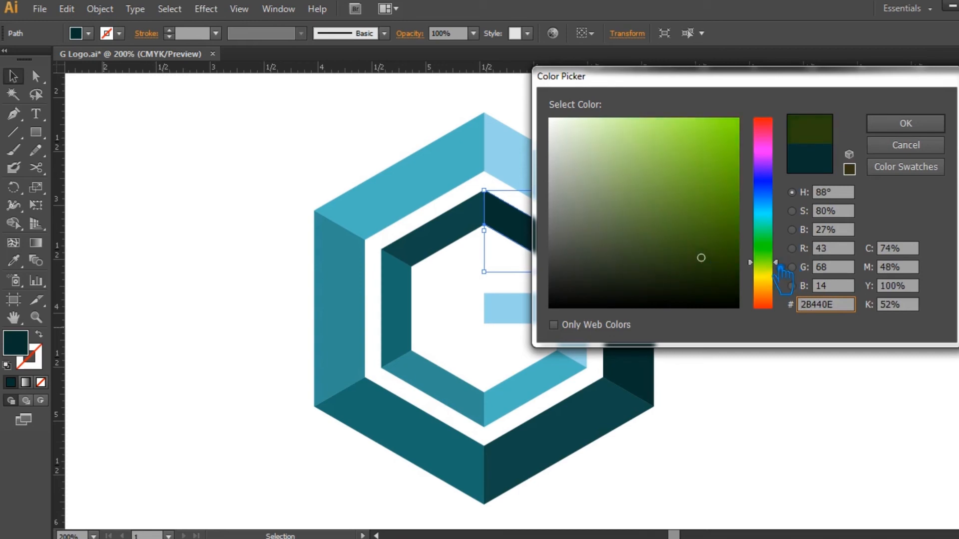
{"action": "left_click", "coordinate": [894, 126]}
{"action": "left_click", "coordinate": [804, 169]}
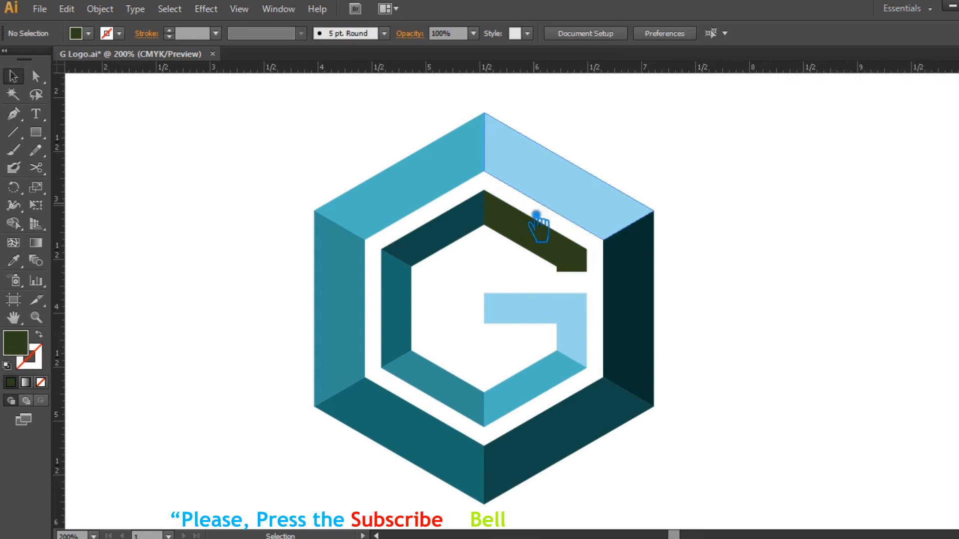
Step: Sample the upper-right segment's dark green onto the G's upper-left segment, and lighten that fill to about 415E2B
{"action": "left_click", "coordinate": [456, 241]}
{"action": "key", "text": "i"}
{"action": "left_click", "coordinate": [571, 259]}
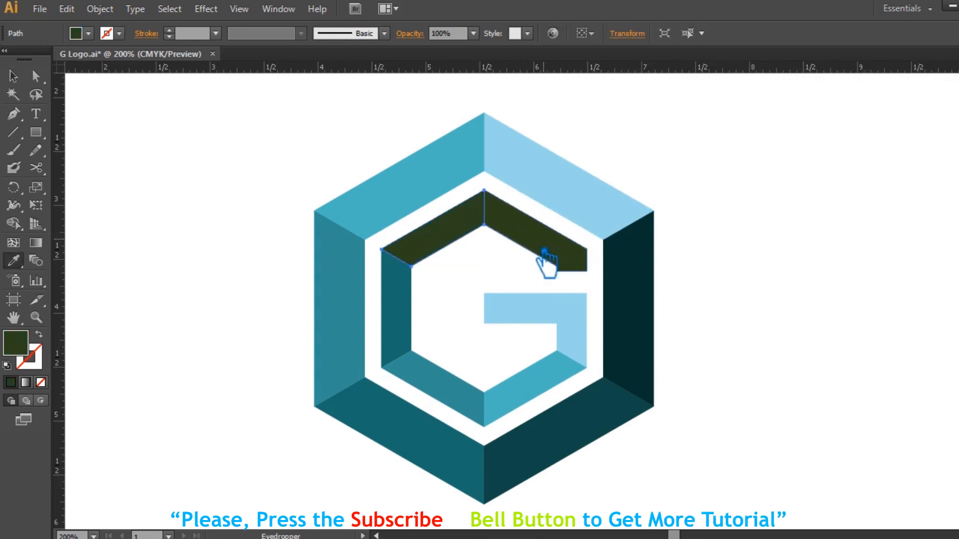
{"action": "double_click", "coordinate": [16, 343]}
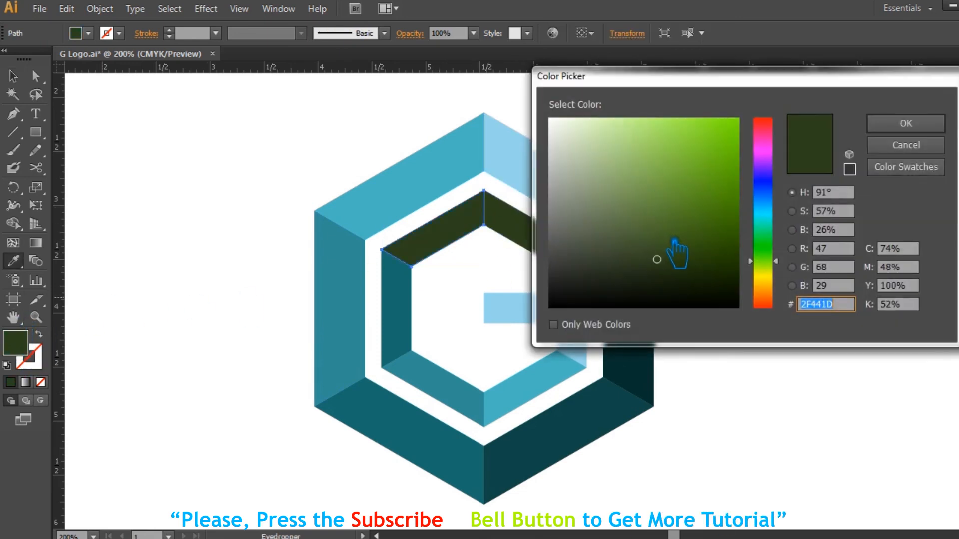
{"action": "left_click", "coordinate": [662, 237]}
{"action": "left_click", "coordinate": [905, 124]}
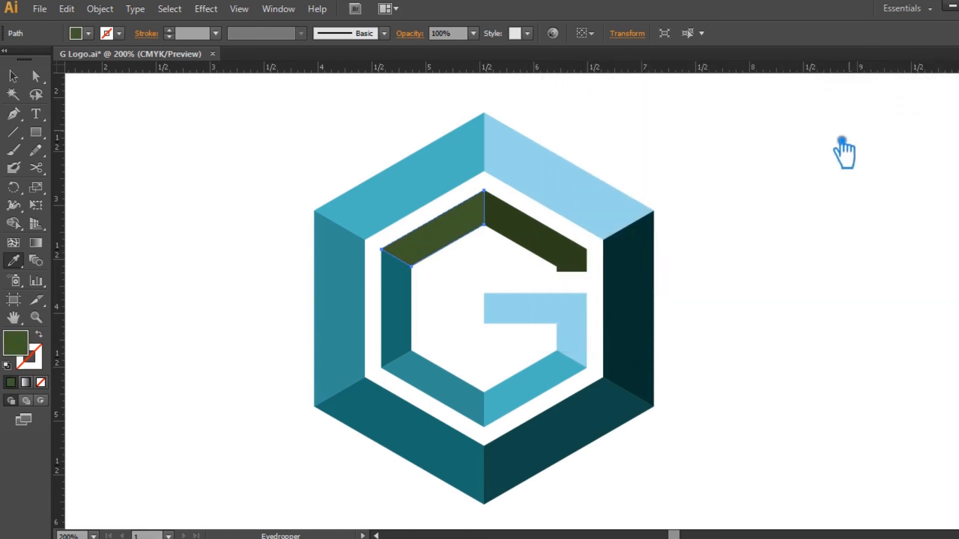
Step: Copy the upper-left segment's green to the G's left segment, and lighten that fill to about 567F39
{"action": "key", "text": "v"}
{"action": "left_click", "coordinate": [406, 322]}
{"action": "key", "text": "i"}
{"action": "left_click", "coordinate": [442, 262]}
{"action": "key", "text": "v"}
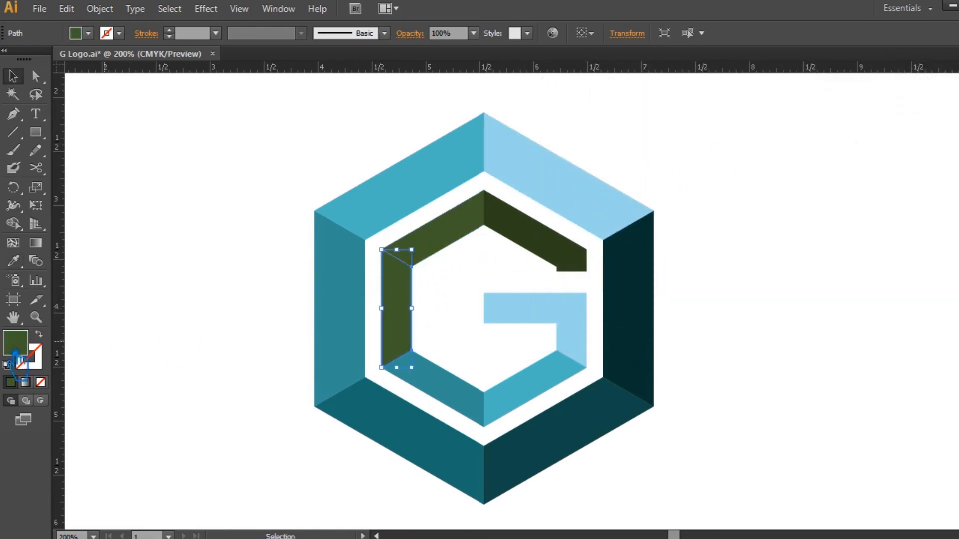
{"action": "double_click", "coordinate": [29, 349]}
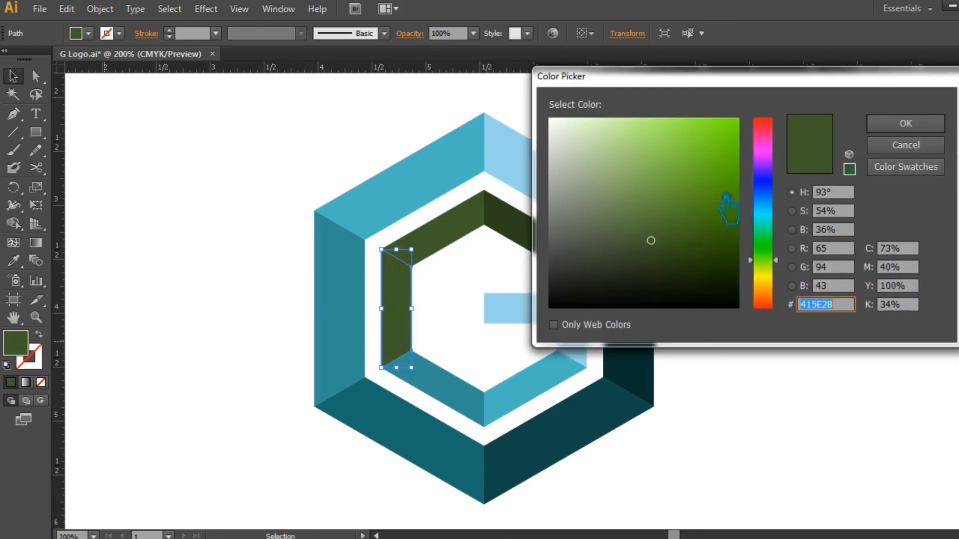
{"action": "left_click", "coordinate": [675, 219]}
{"action": "left_click", "coordinate": [906, 123]}
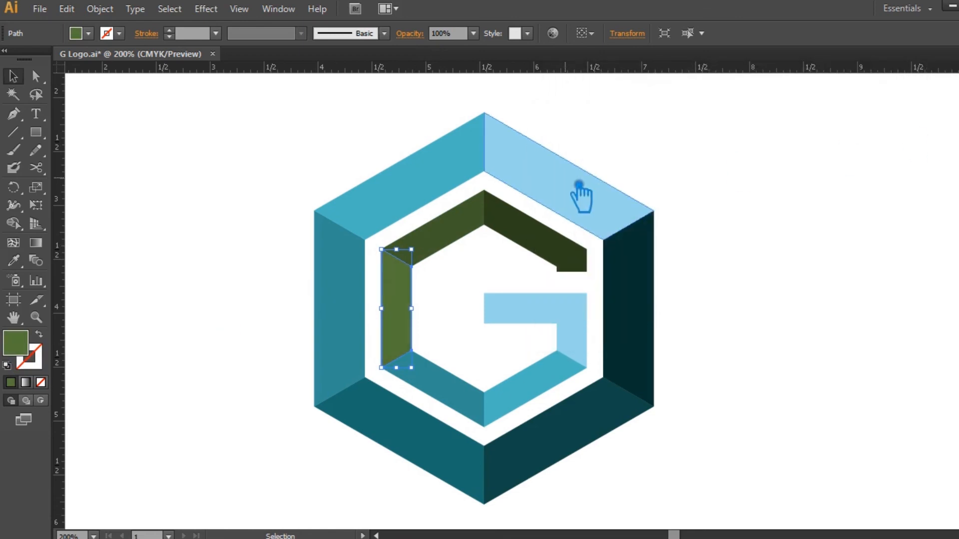
Step: Copy the left segment's green to the G's lower-left segment, and brighten that fill to 6AA53C
{"action": "left_click", "coordinate": [457, 406]}
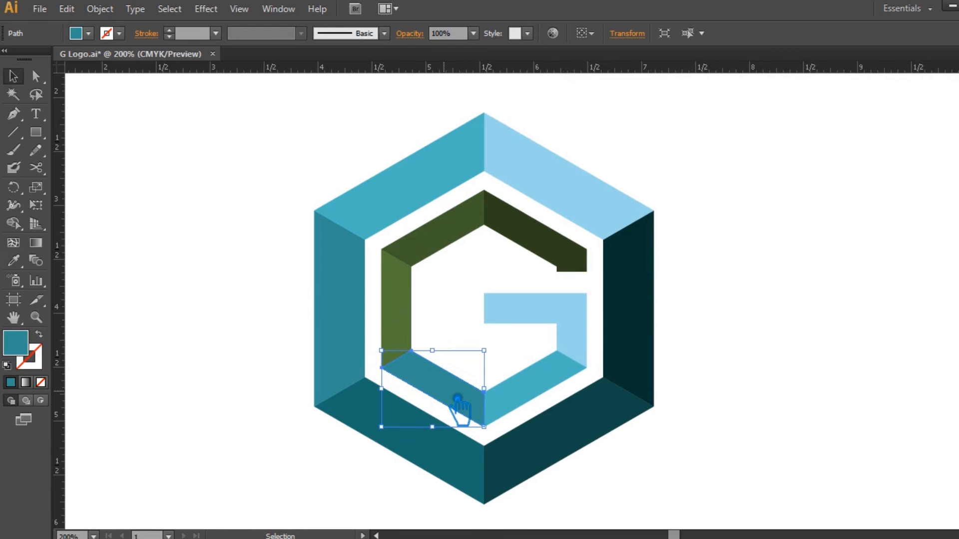
{"action": "key", "text": "i"}
{"action": "left_click", "coordinate": [410, 324]}
{"action": "key", "text": "v"}
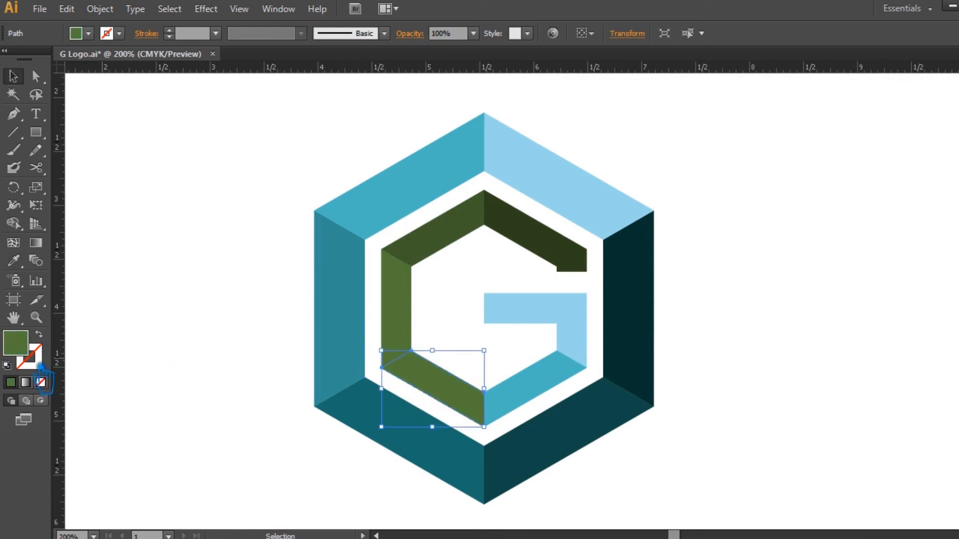
{"action": "double_click", "coordinate": [33, 349]}
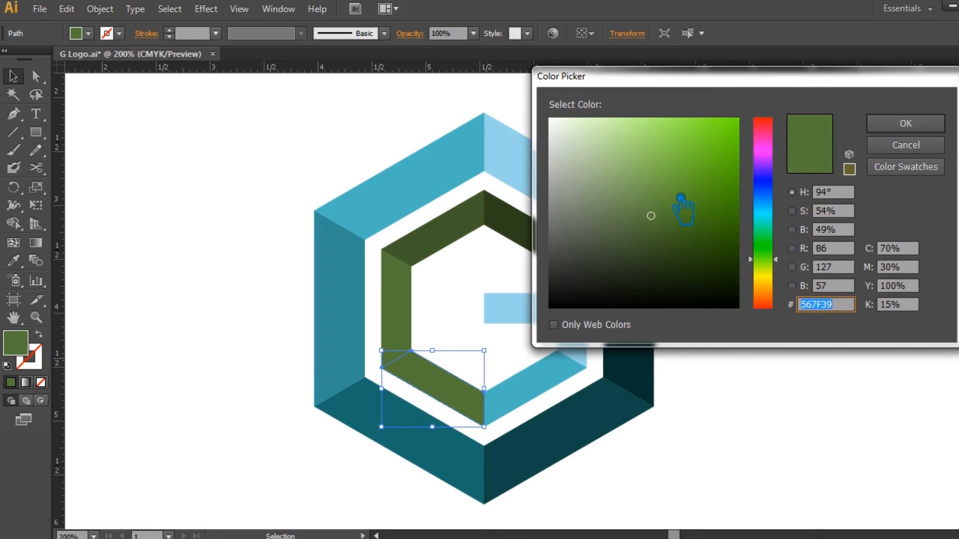
{"action": "left_click", "coordinate": [664, 193]}
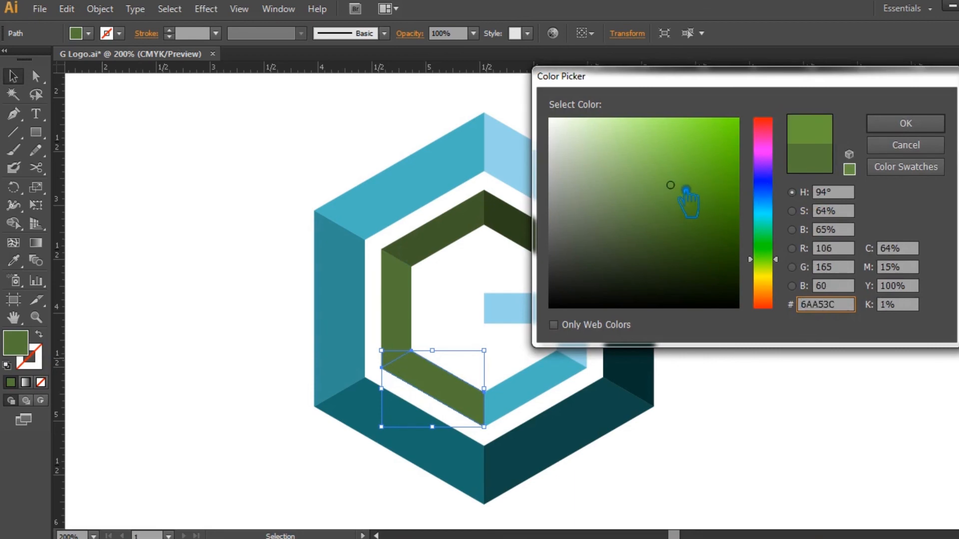
{"action": "left_click", "coordinate": [904, 125]}
Step: Sample the lower-left segment's green onto the G's lower-right segment, and change that fill to a brighter, more saturated green
{"action": "left_click", "coordinate": [542, 385]}
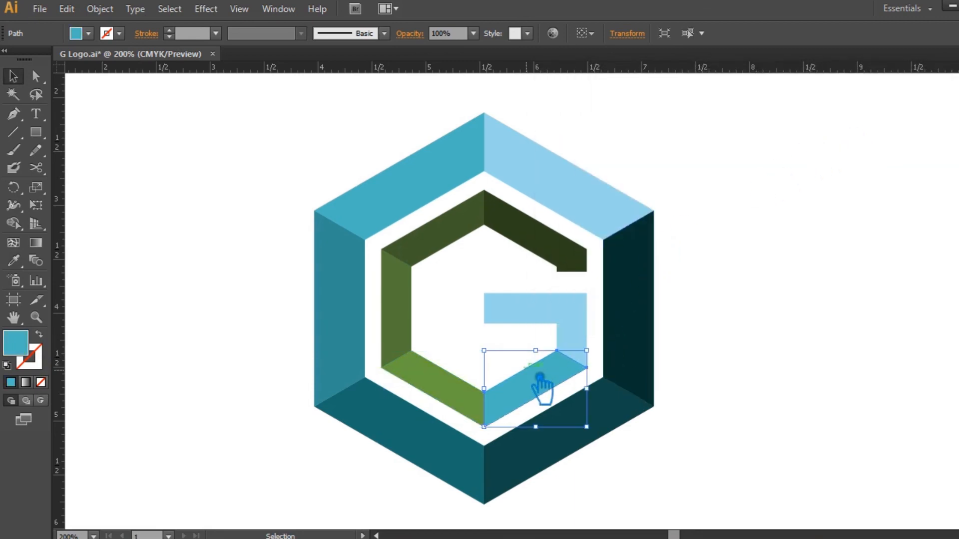
{"action": "key", "text": "i"}
{"action": "left_click", "coordinate": [467, 398]}
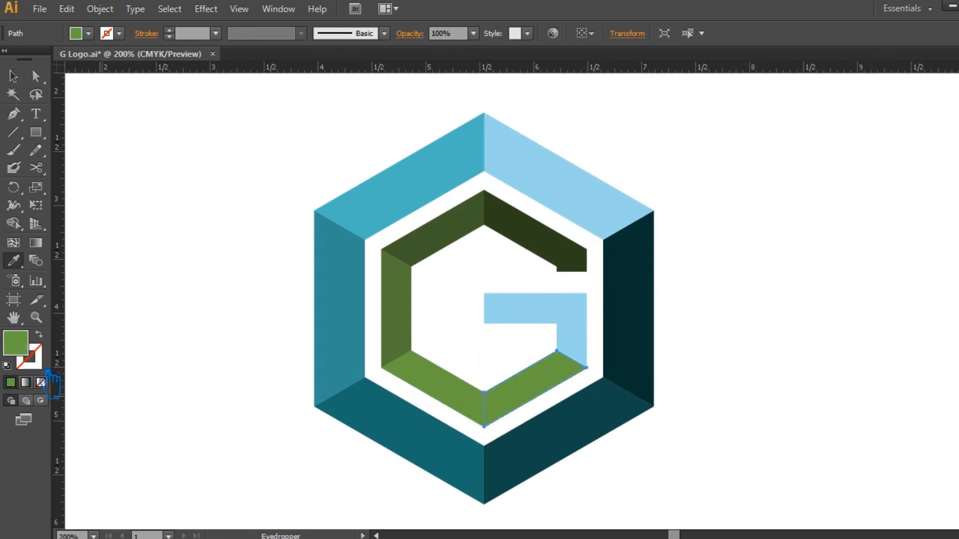
{"action": "double_click", "coordinate": [30, 350]}
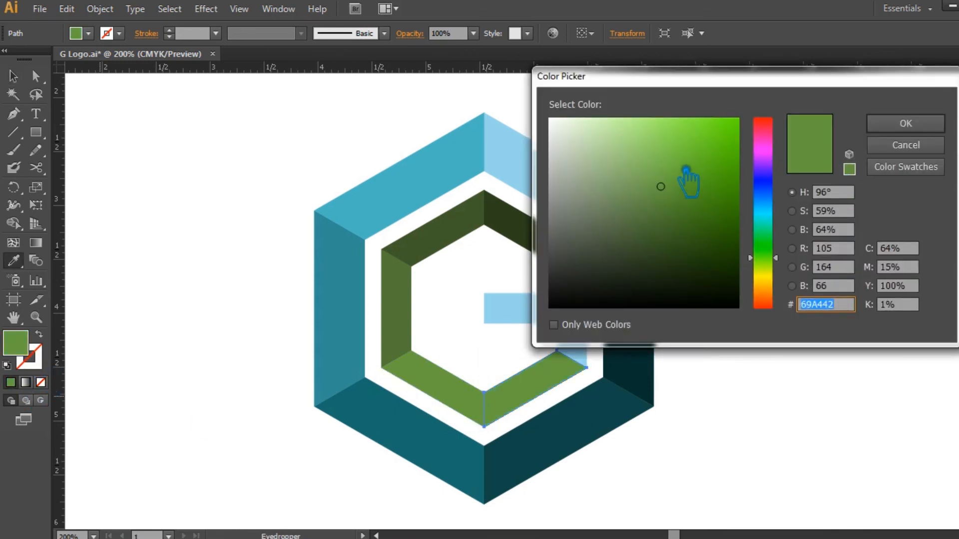
{"action": "left_click_drag", "start_coordinate": [685, 170], "coordinate": [696, 160]}
{"action": "left_click", "coordinate": [912, 125]}
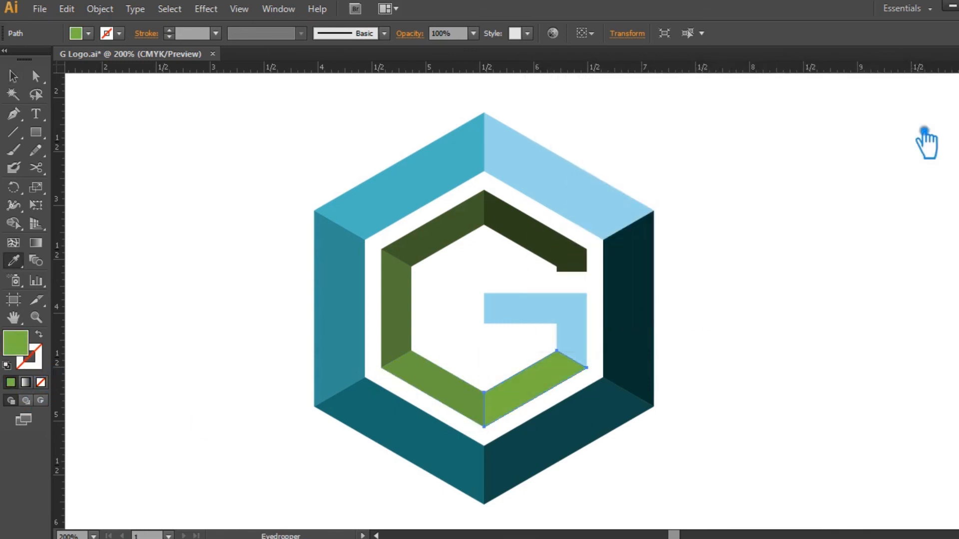
Step: Copy the lower-right segment's green to the G's crossbar and stem shape, set its fill to the light green 9EEA54, and deselect it
{"action": "left_click", "coordinate": [583, 327]}
{"action": "key", "text": "i"}
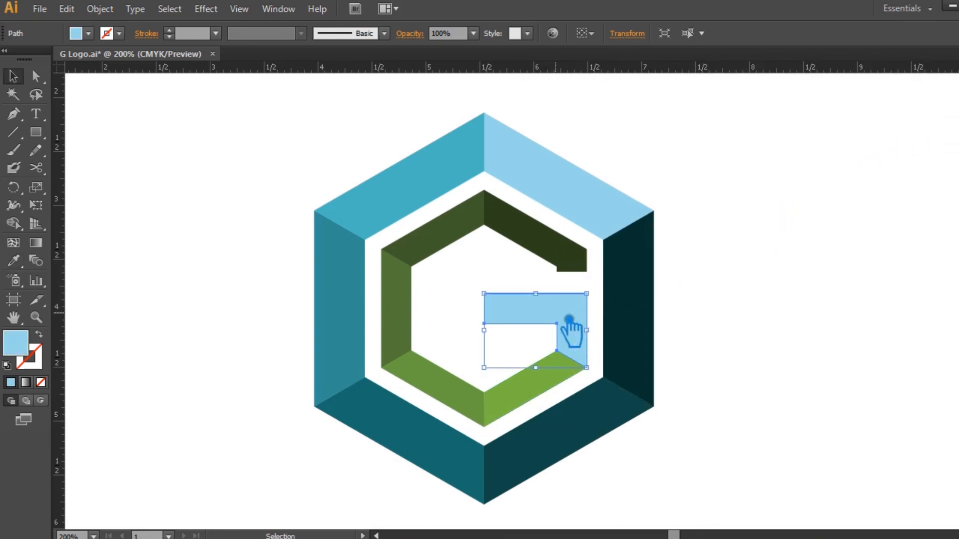
{"action": "left_click", "coordinate": [552, 388]}
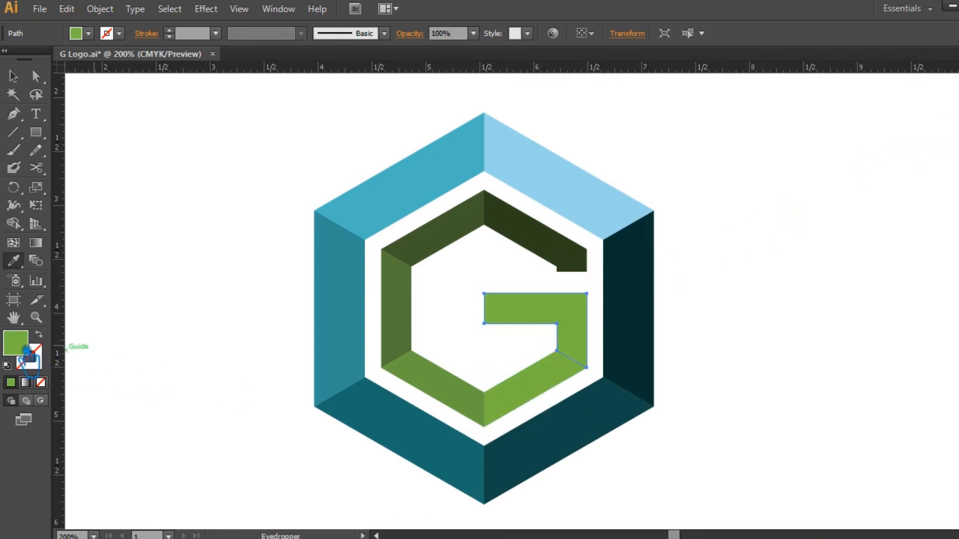
{"action": "double_click", "coordinate": [20, 344]}
{"action": "left_click", "coordinate": [670, 133]}
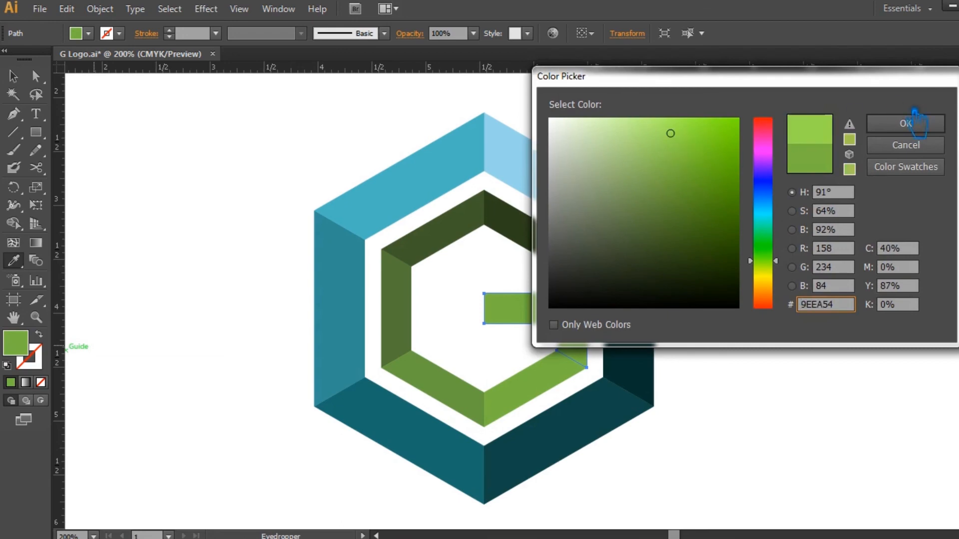
{"action": "left_click", "coordinate": [906, 123]}
{"action": "left_click", "coordinate": [13, 76]}
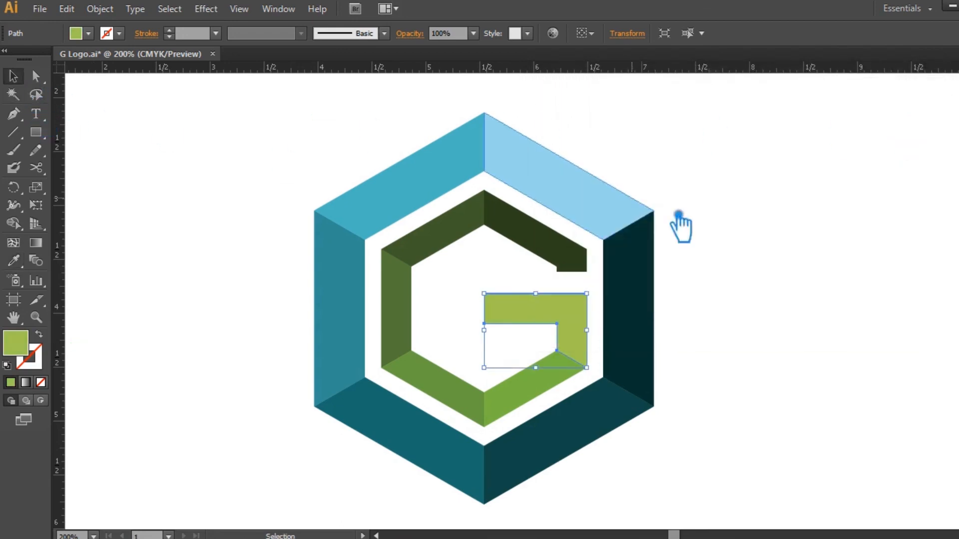
{"action": "left_click", "coordinate": [746, 246]}
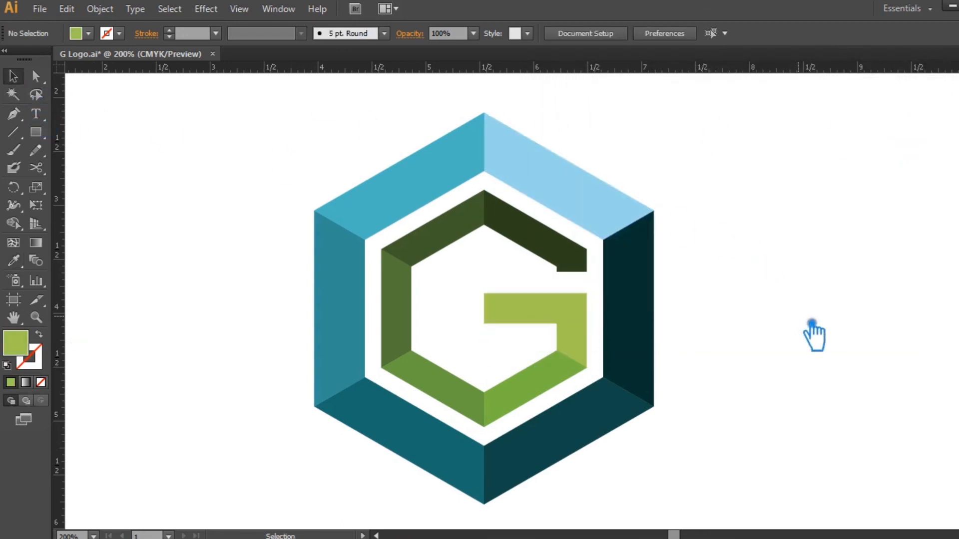